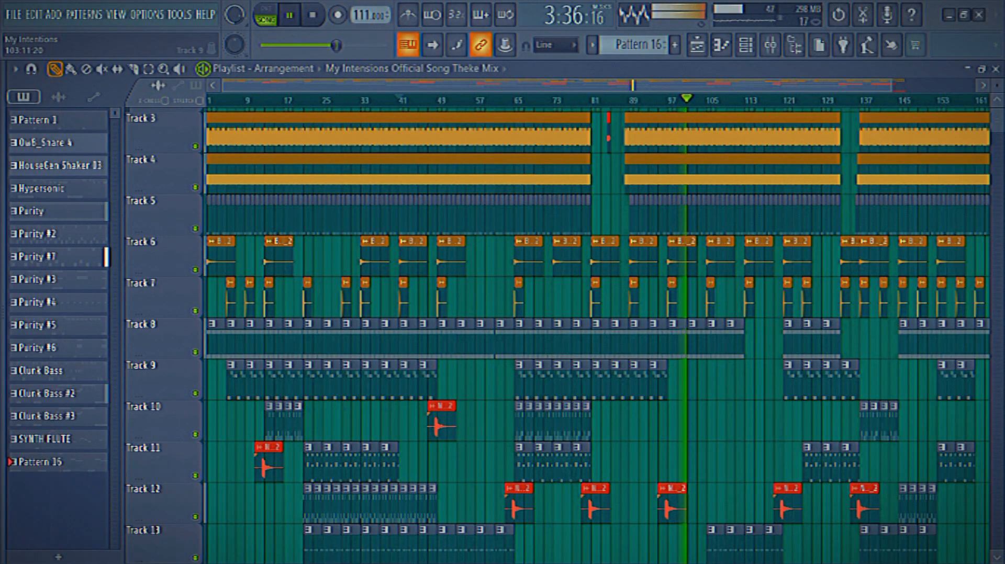
Look through the whole arrangement down to Track 22 and back up to Track 1
scroll(597, 335, down, 5)
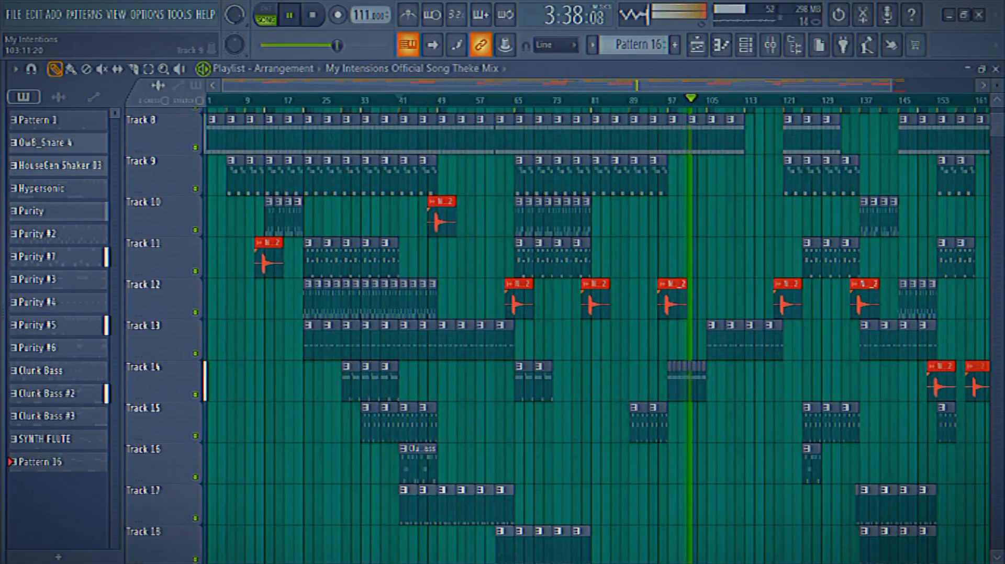
scroll(597, 335, down, 2)
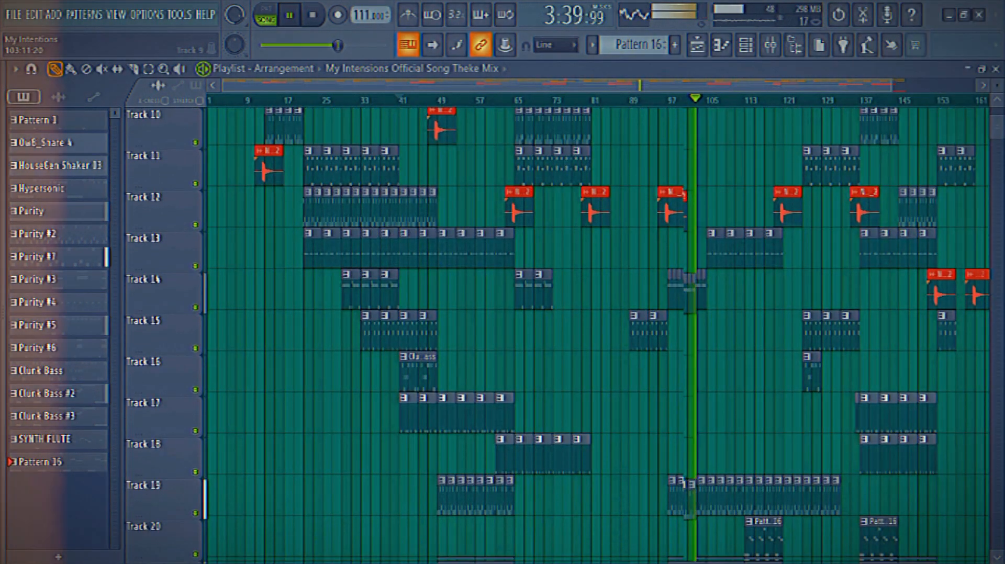
scroll(597, 335, down, 3)
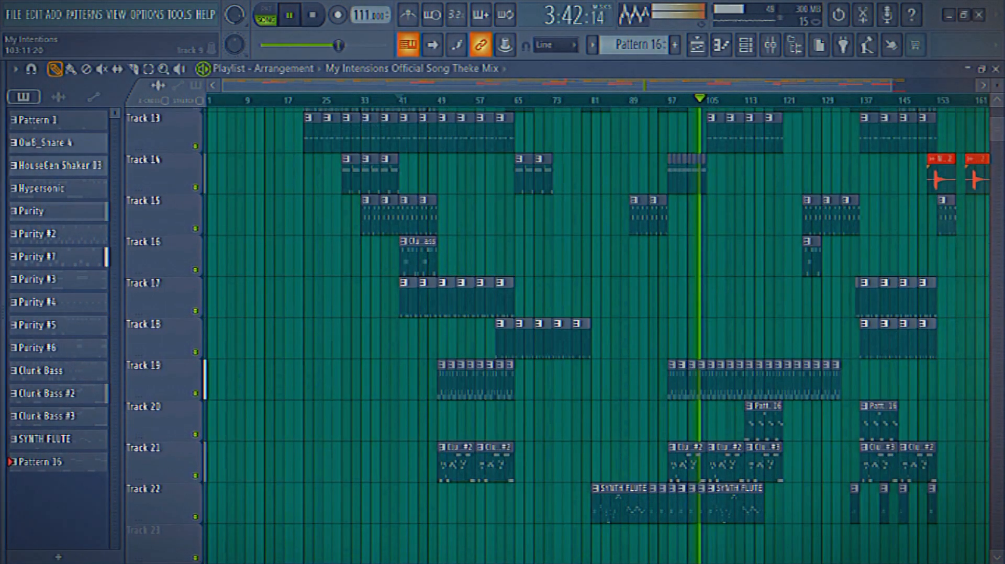
scroll(597, 335, down, 1)
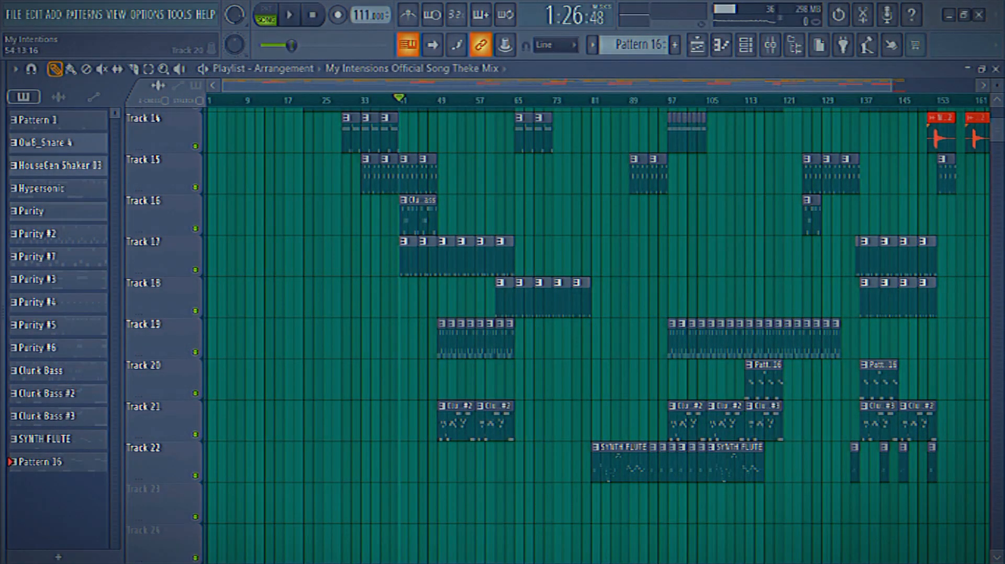
scroll(596, 335, up, 5)
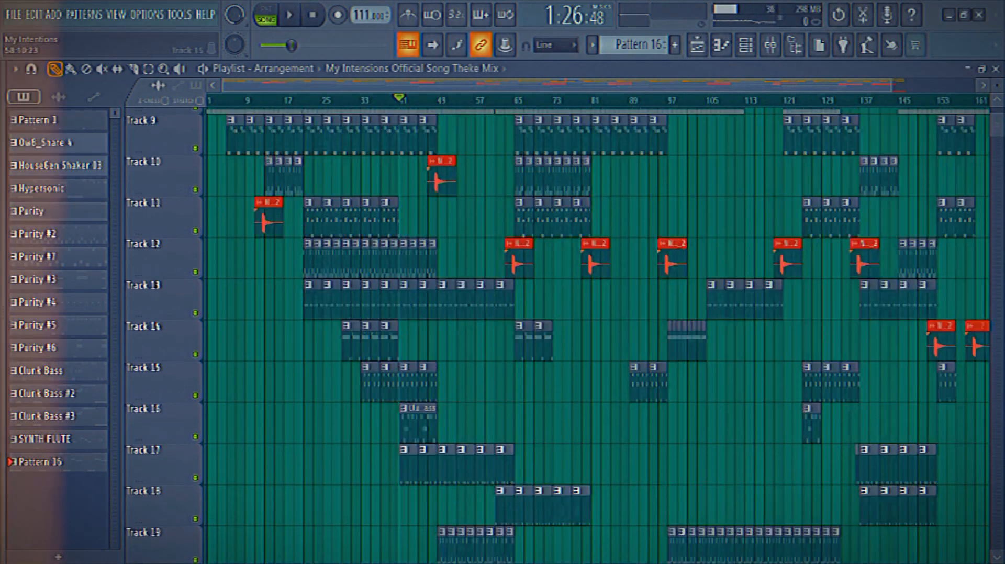
scroll(597, 335, up, 7)
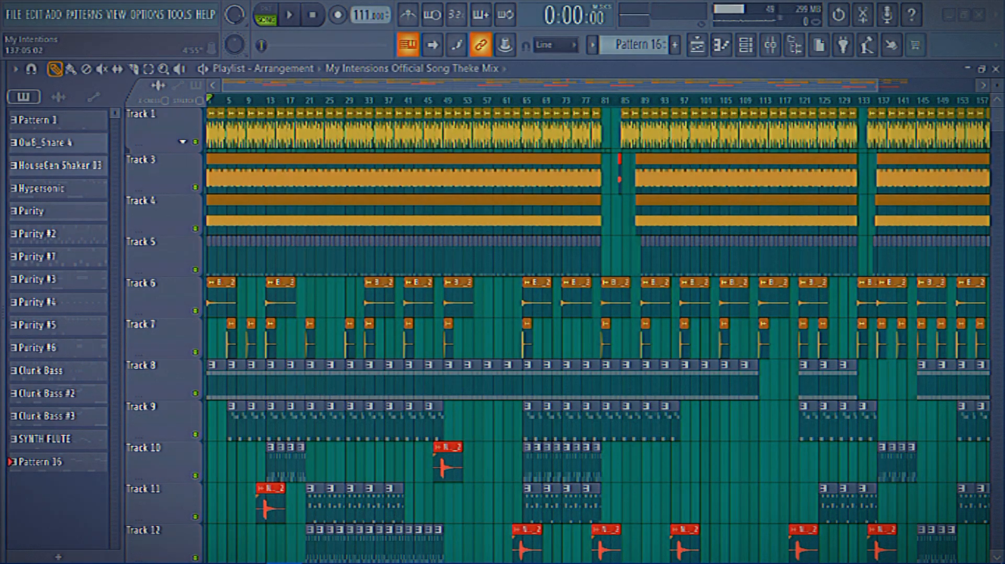
Zoom the playlist in on about the first 15 bars and play Track 1 soloed from the start
drag(877, 85, 283, 85)
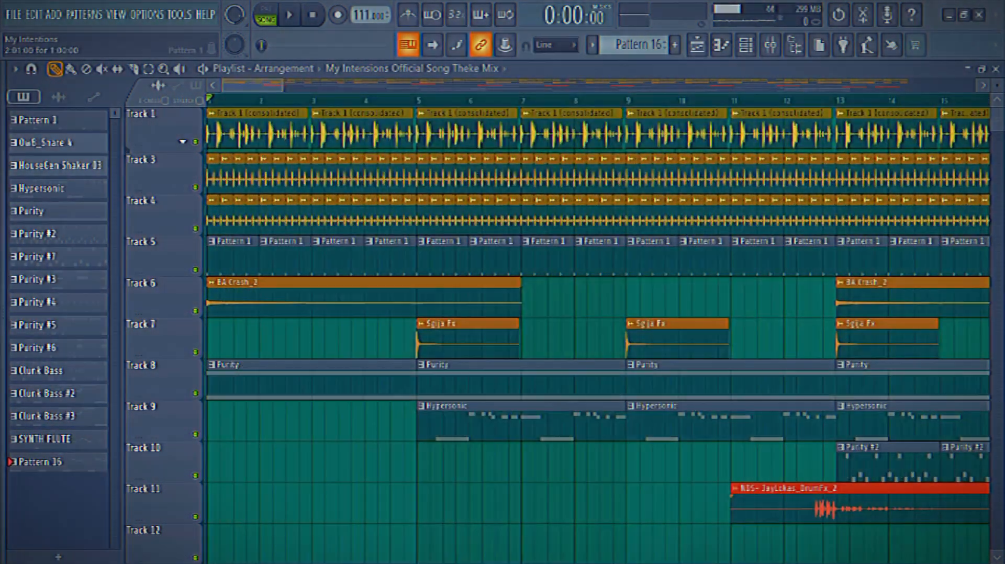
scroll(465, 131, up, 1)
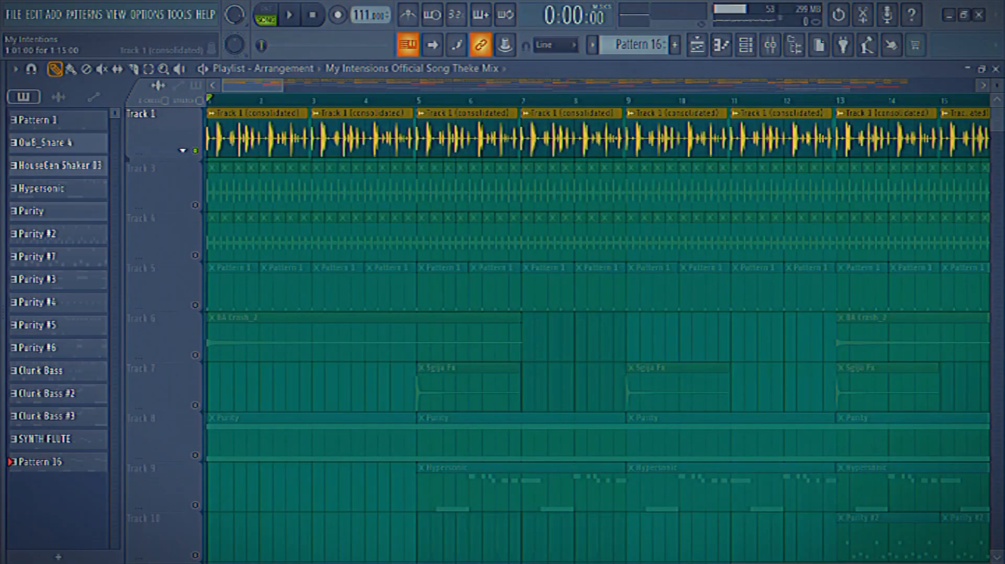
key(space)
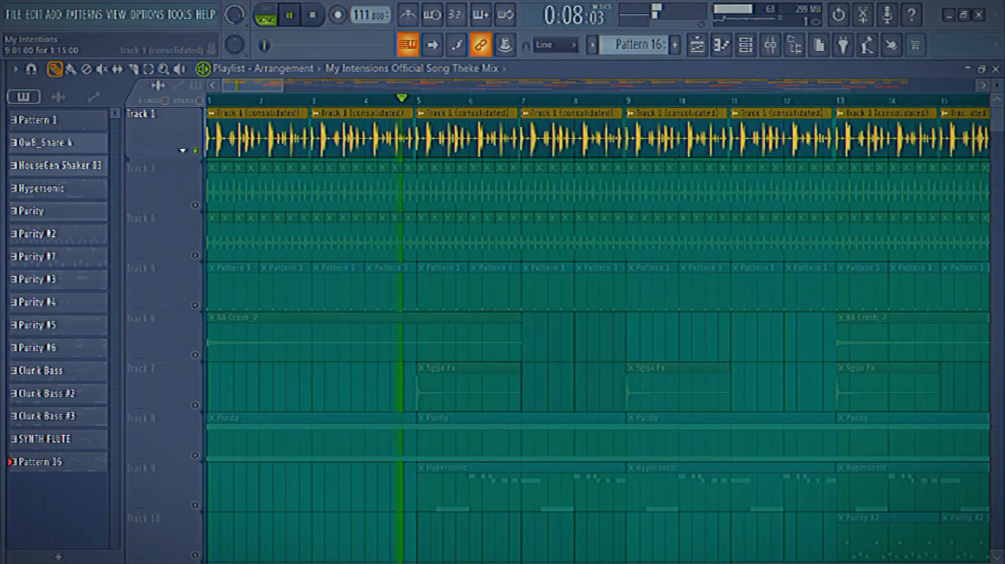
Examine the mixer with Track 1's insert during playback, restore its window to a smaller size, close it and stop playback
key(F9)
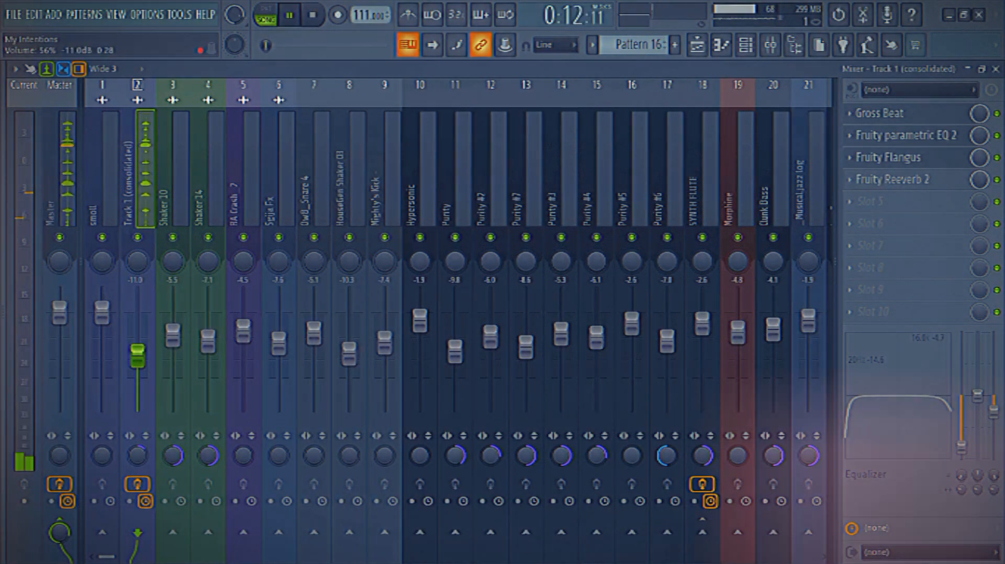
key(Return)
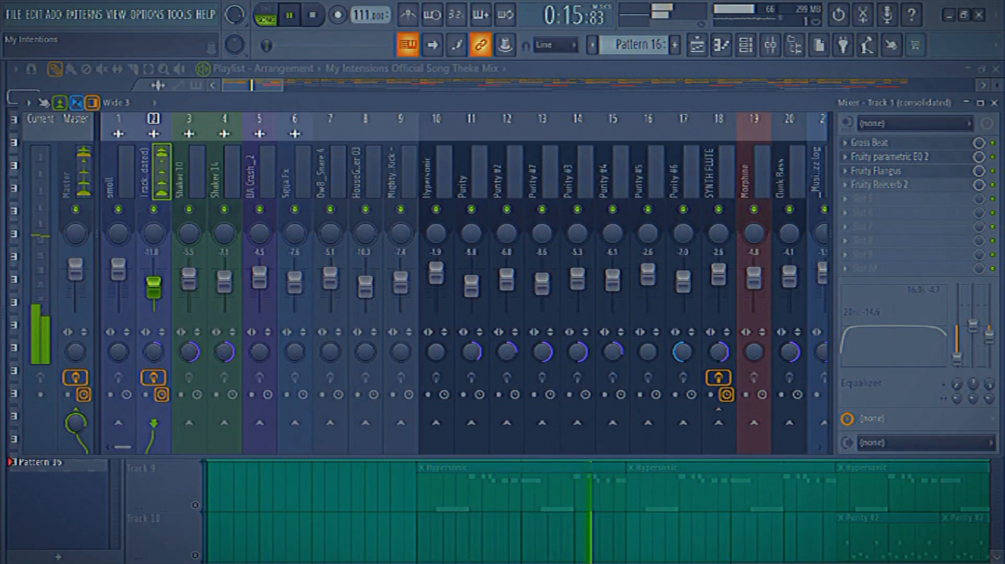
key(F9)
key(space)
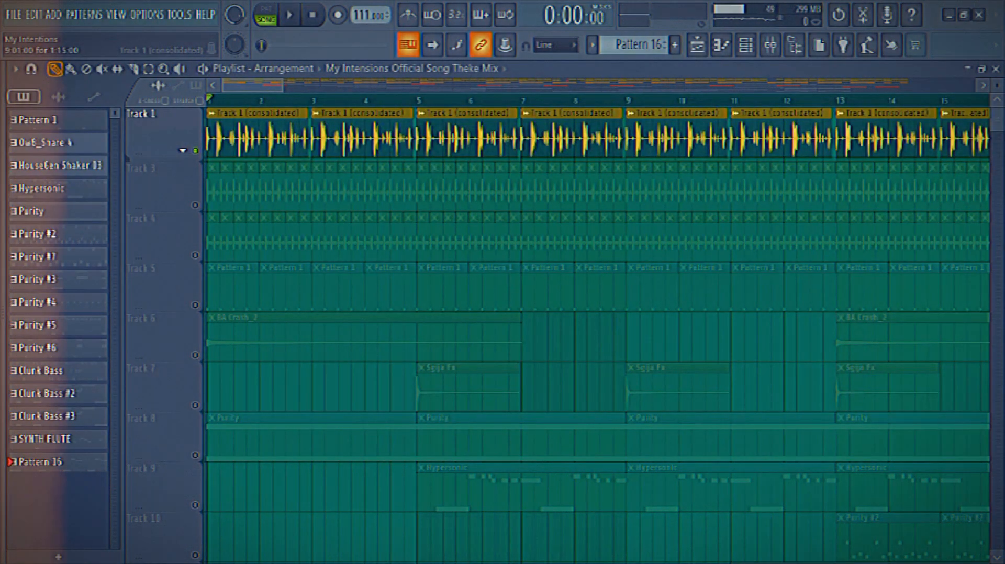
Reopen the mixer and listen to Track 1 with the effects on its insert bypassed
click(771, 45)
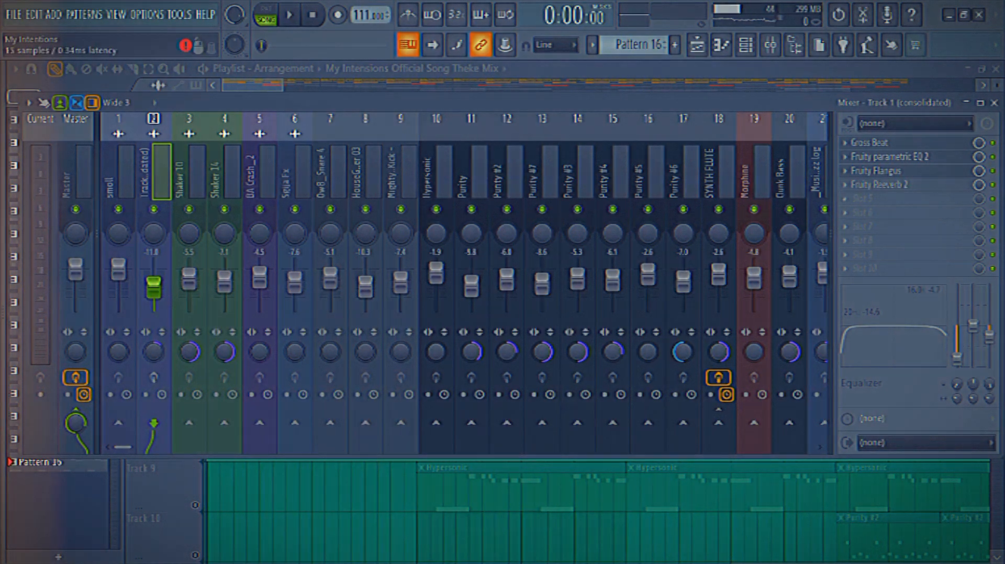
key(space)
drag(748, 103, 749, 285)
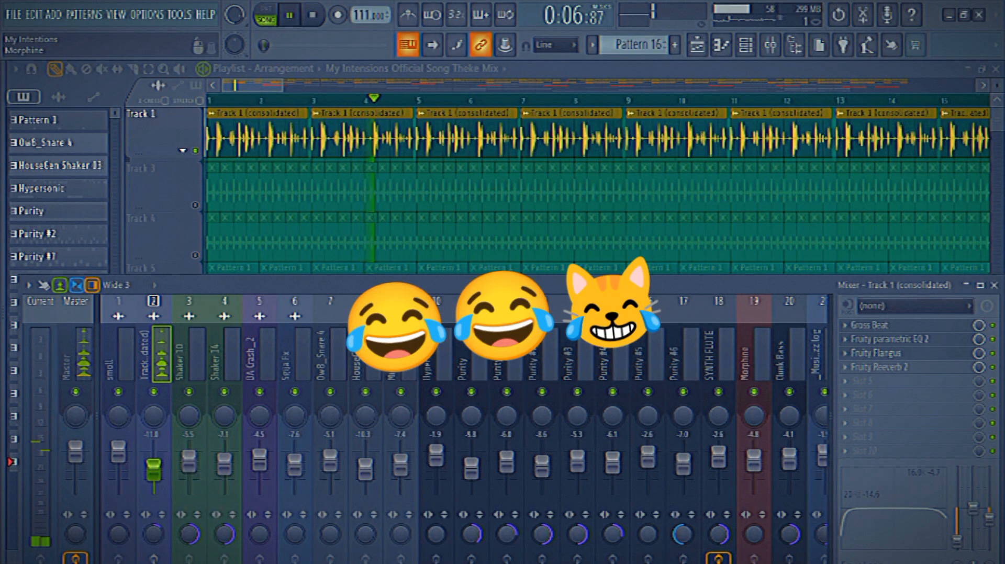
drag(754, 286, 799, 105)
key(space)
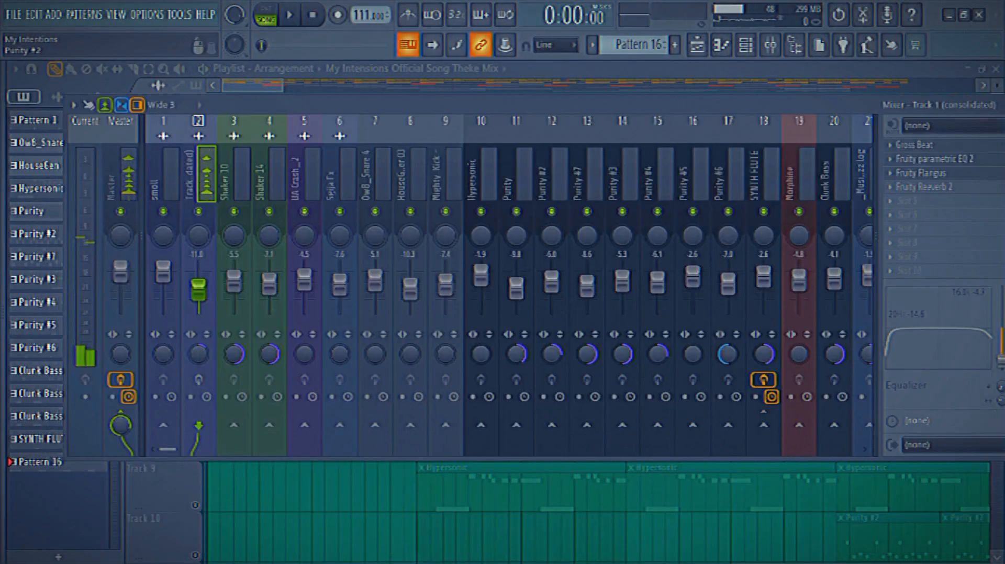
Enable the effects on Track 1's mixer insert, move the mixer below the Track 1 clips and start playback
click(198, 381)
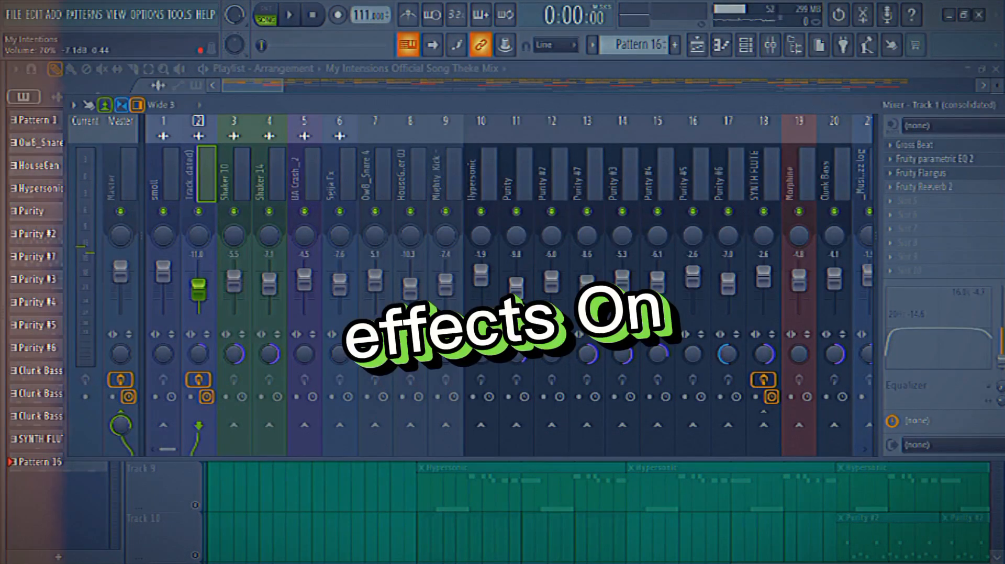
drag(411, 105, 284, 349)
key(space)
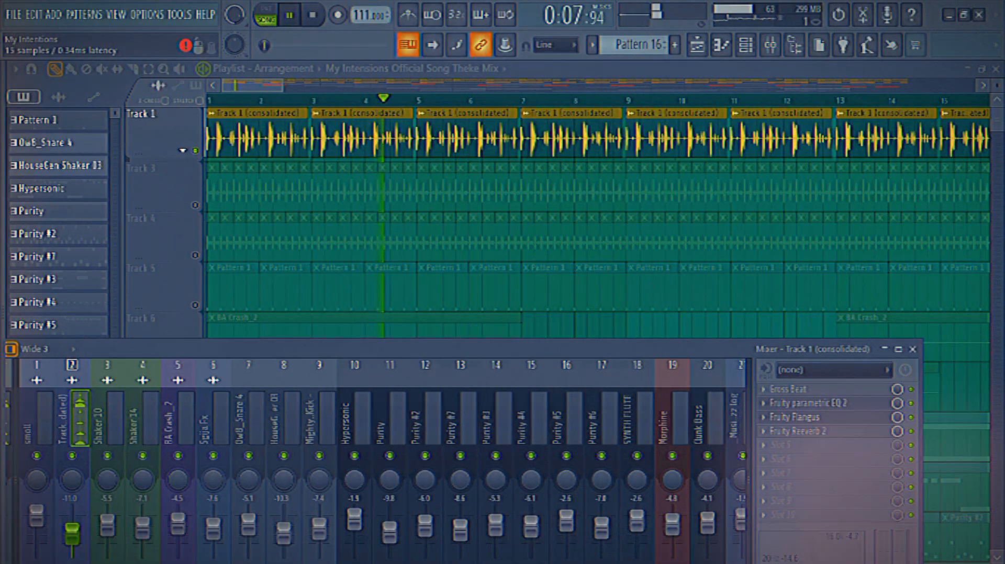
Inspect the Gross Beat effect on Track 1's insert during playback, close it along with the mixer and stop playback
click(788, 389)
drag(529, 211, 540, 138)
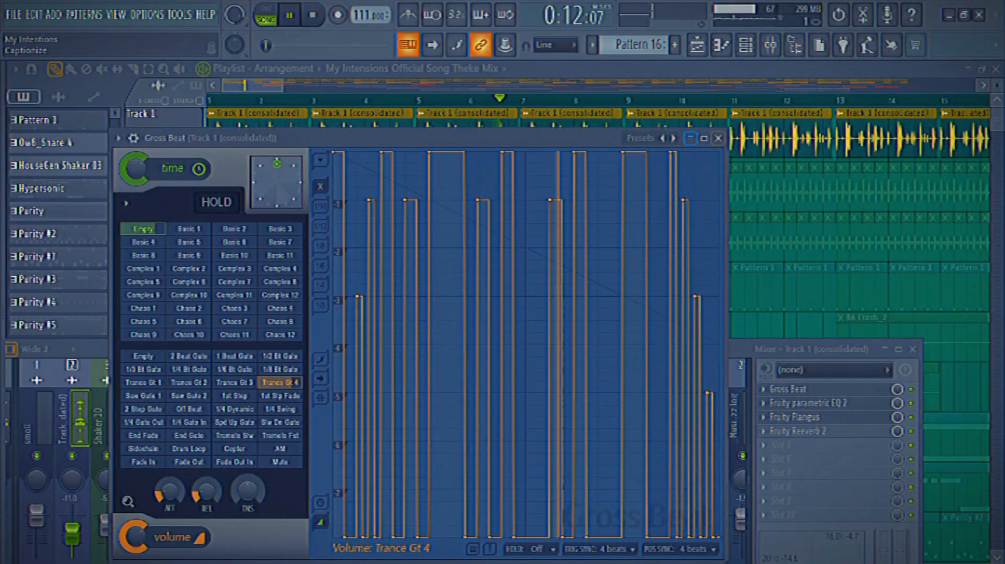
click(717, 138)
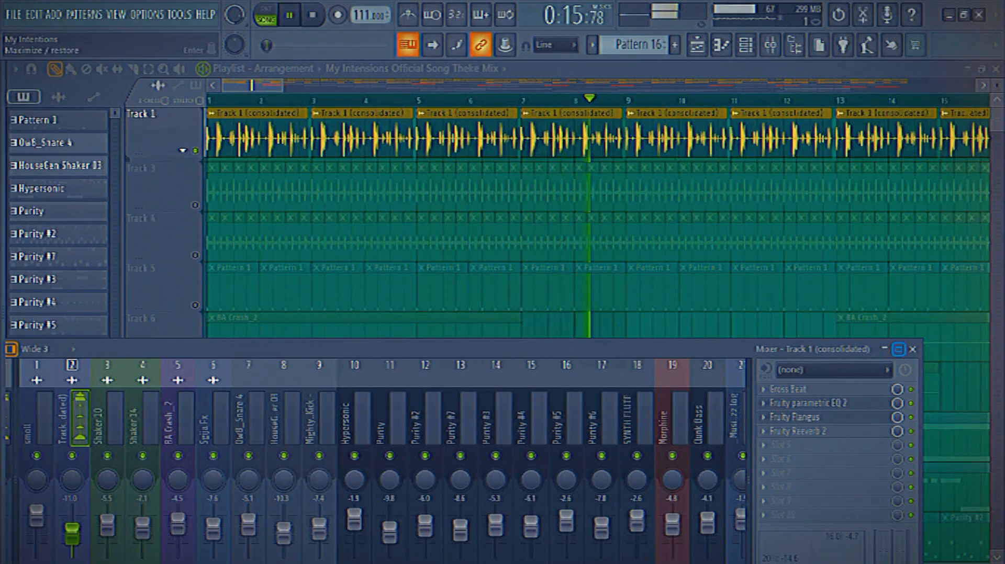
click(913, 349)
key(space)
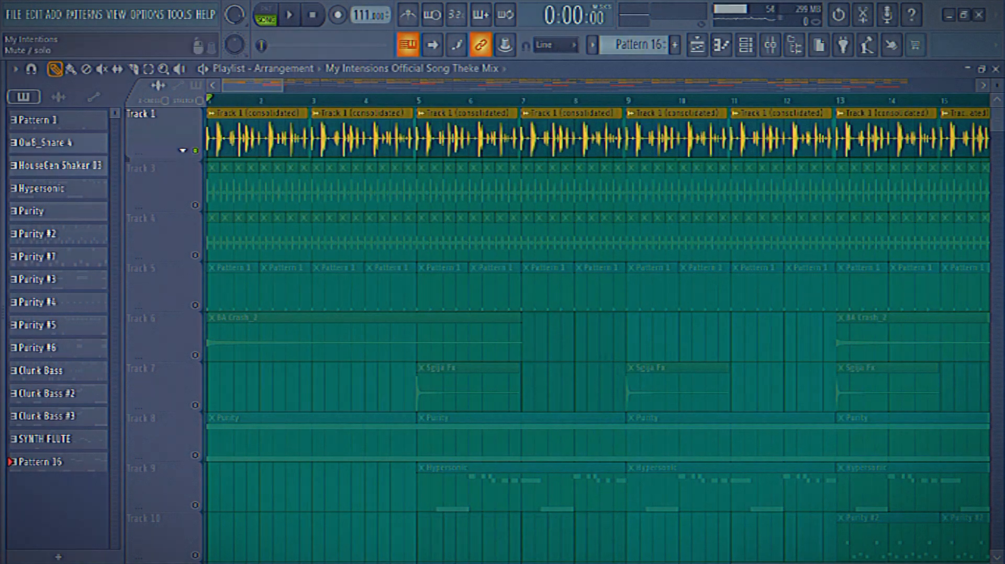
Solo Tracks 3, 4 and 5 one after another and listen to each from the start
right_click(196, 205)
key(space)
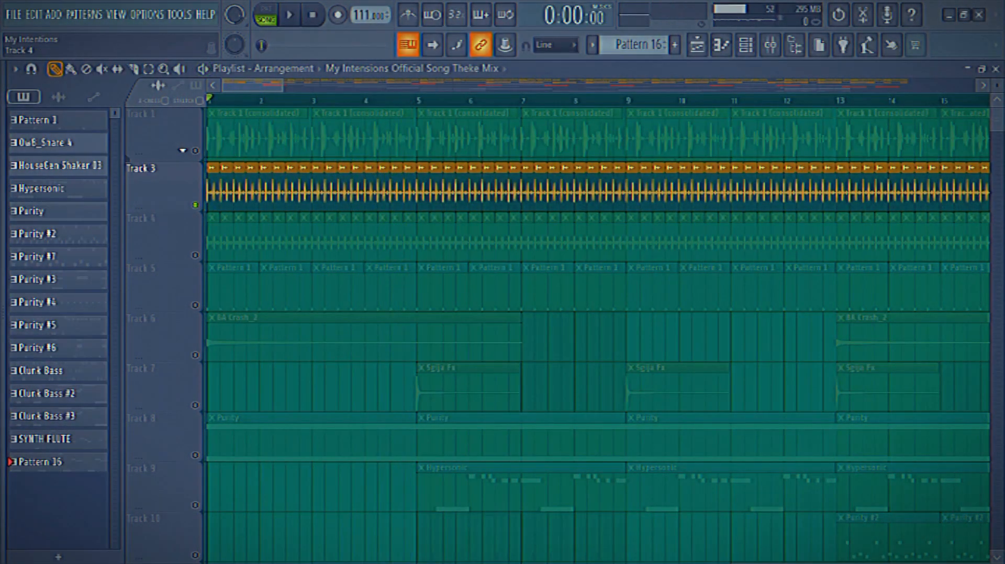
right_click(195, 255)
key(space)
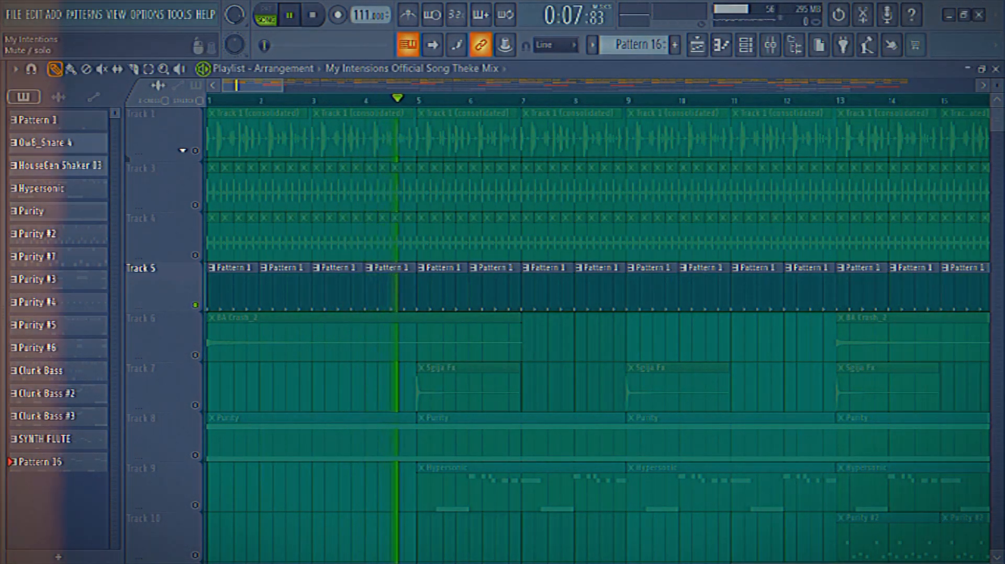
key(space)
Solo Track 6, unmute Track 7 alongside it and listen to the BA Crash_2 and Sgija Fx clips
right_click(196, 394)
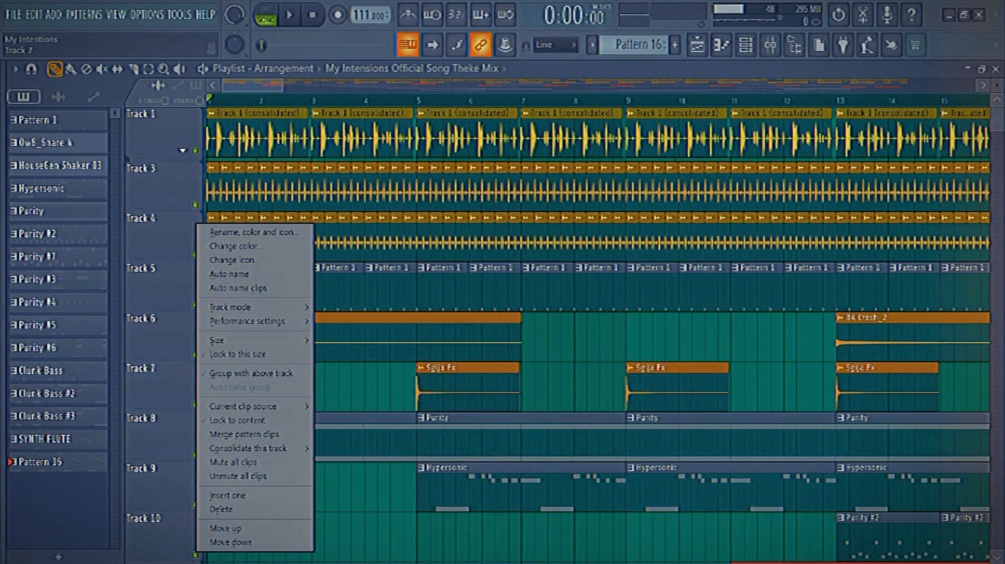
key(Escape)
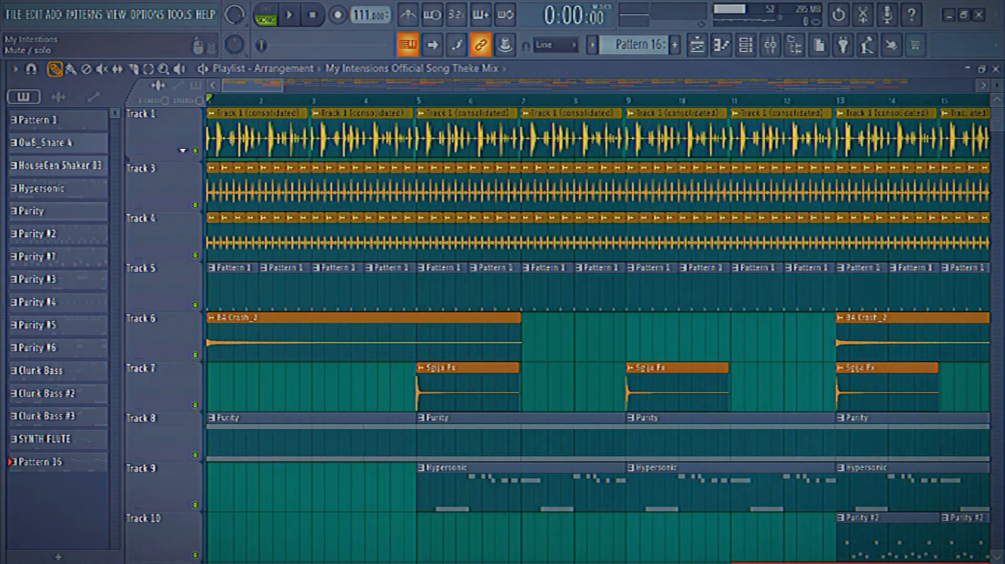
right_click(195, 356)
key(space)
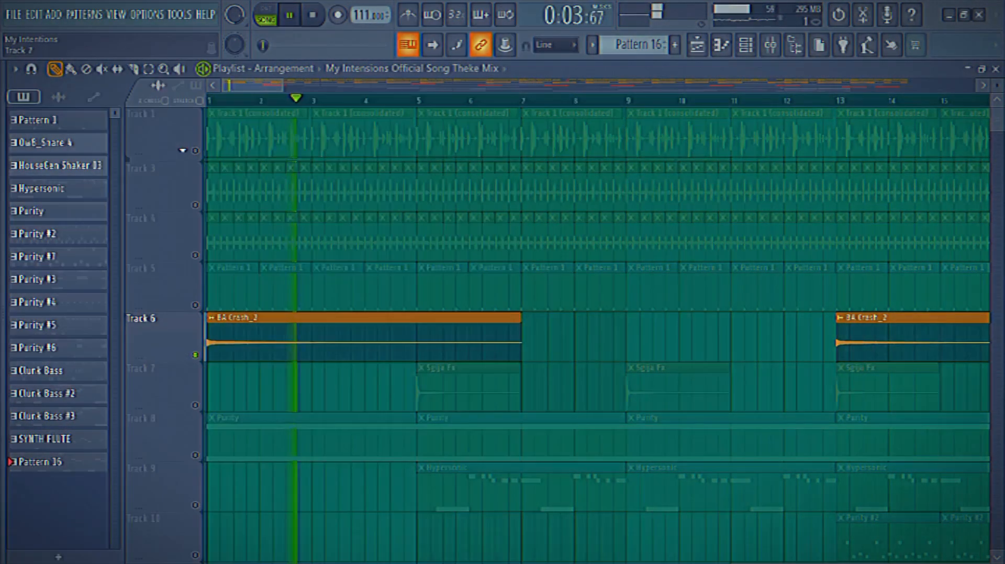
click(195, 405)
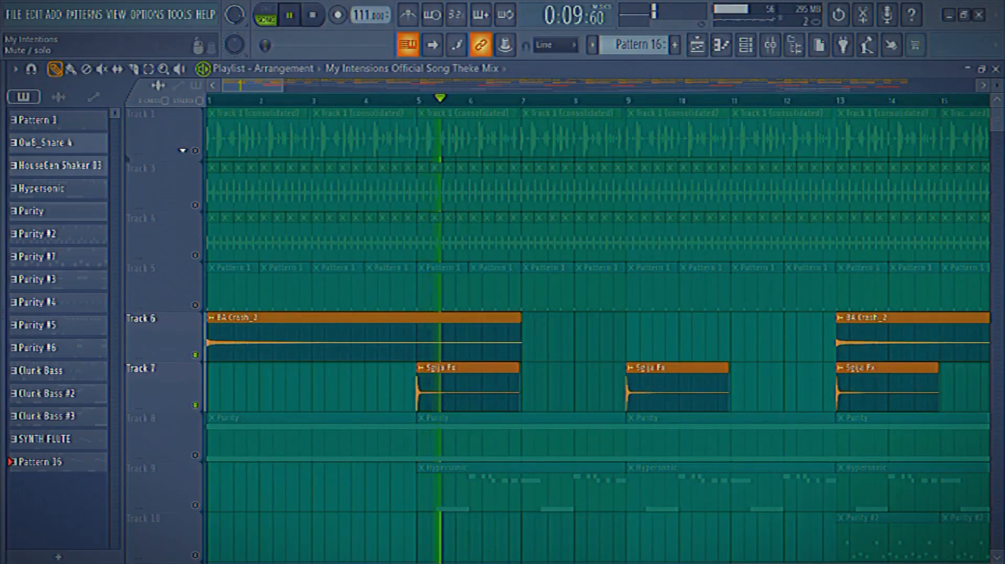
key(space)
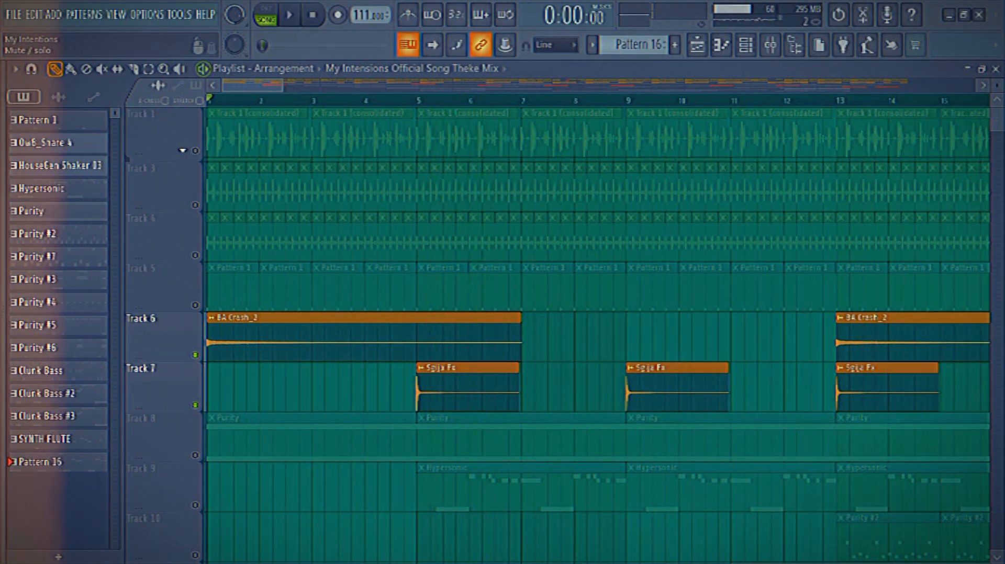
Solo Track 8 and view its Purity pattern in the piano roll, zoomed out to show all its notes
right_click(196, 455)
double_click(252, 440)
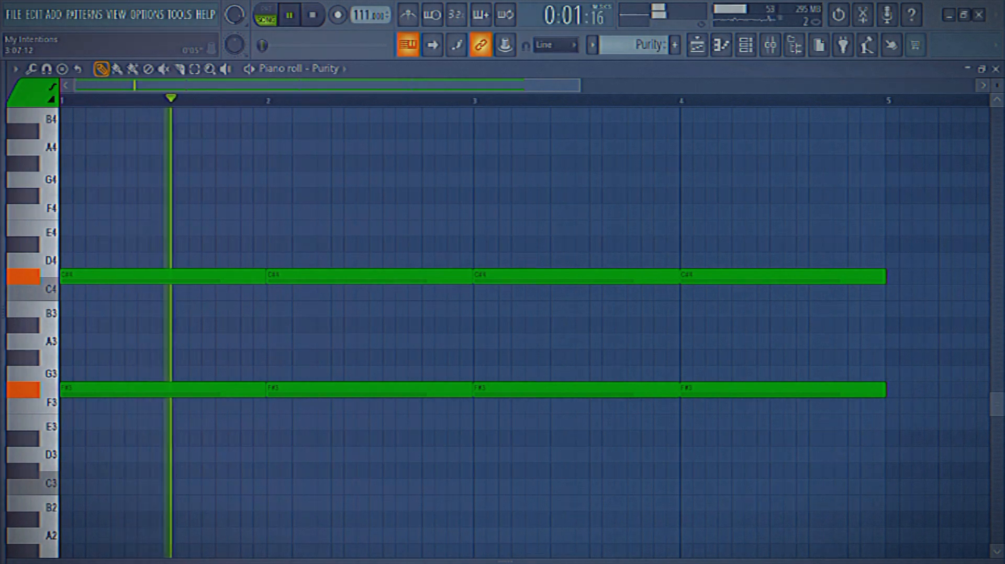
drag(579, 86, 974, 86)
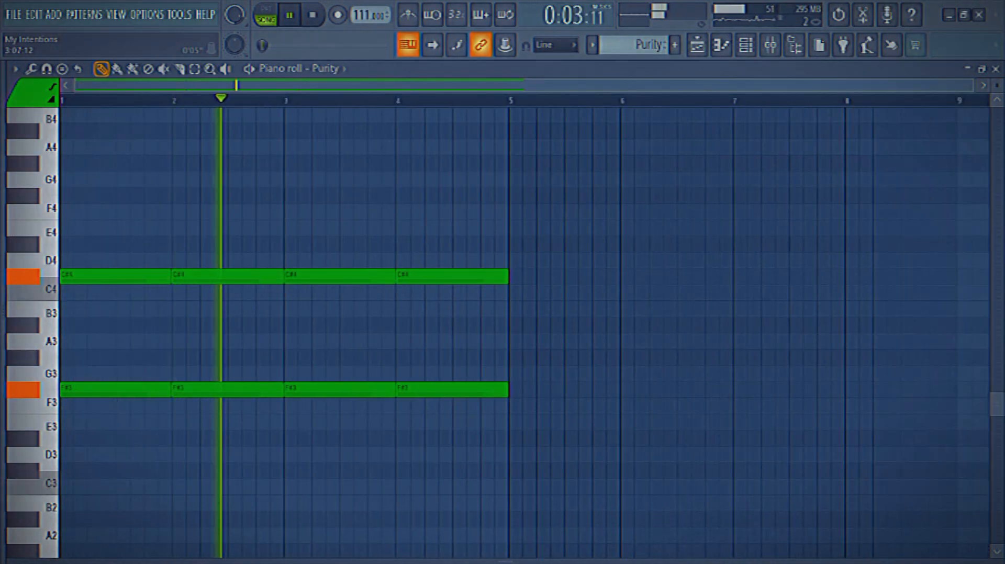
Examine the preset loaded in the Purity channel's plugin from the channel rack and close the plugin window
key(F6)
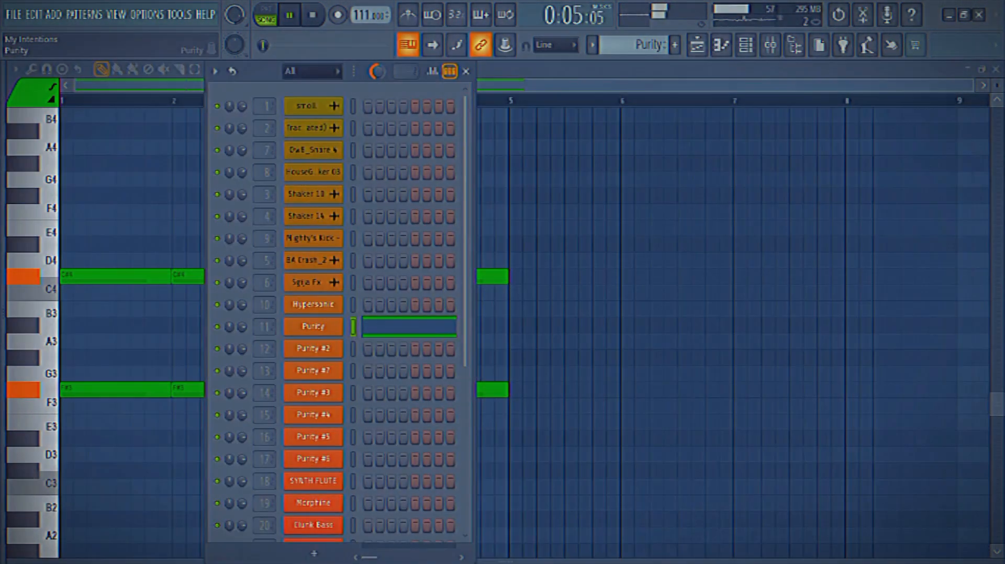
click(313, 326)
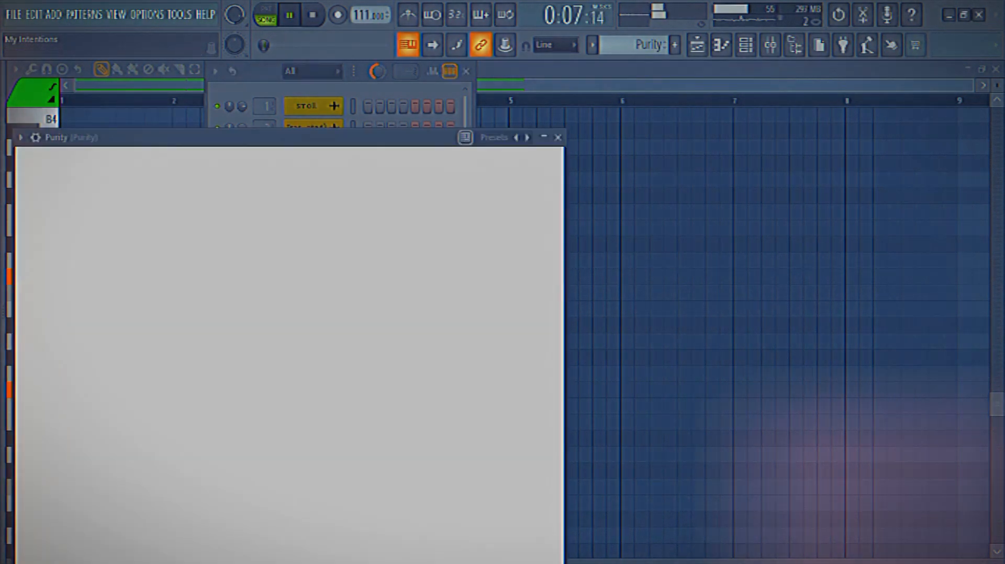
drag(293, 137, 687, 76)
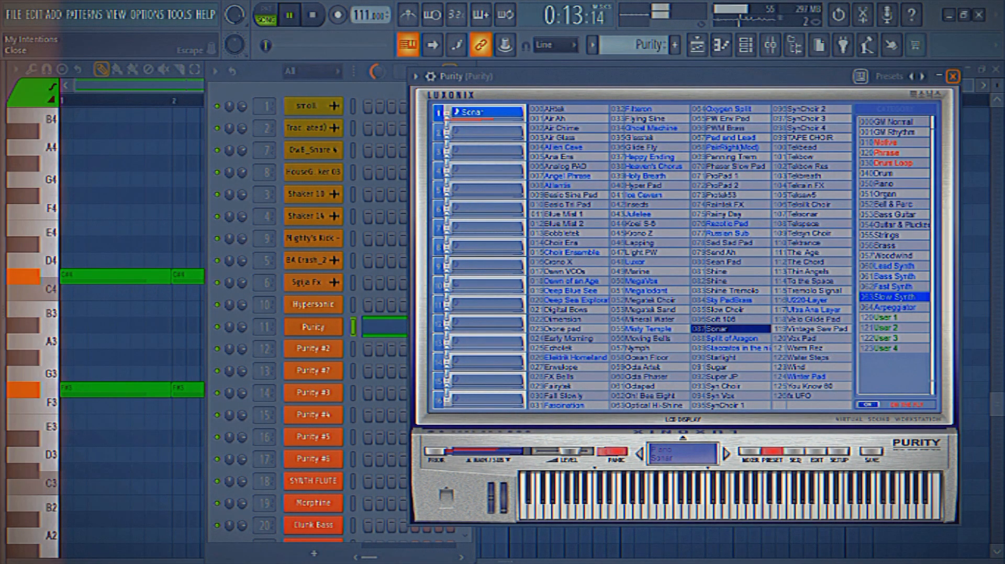
click(953, 77)
click(721, 212)
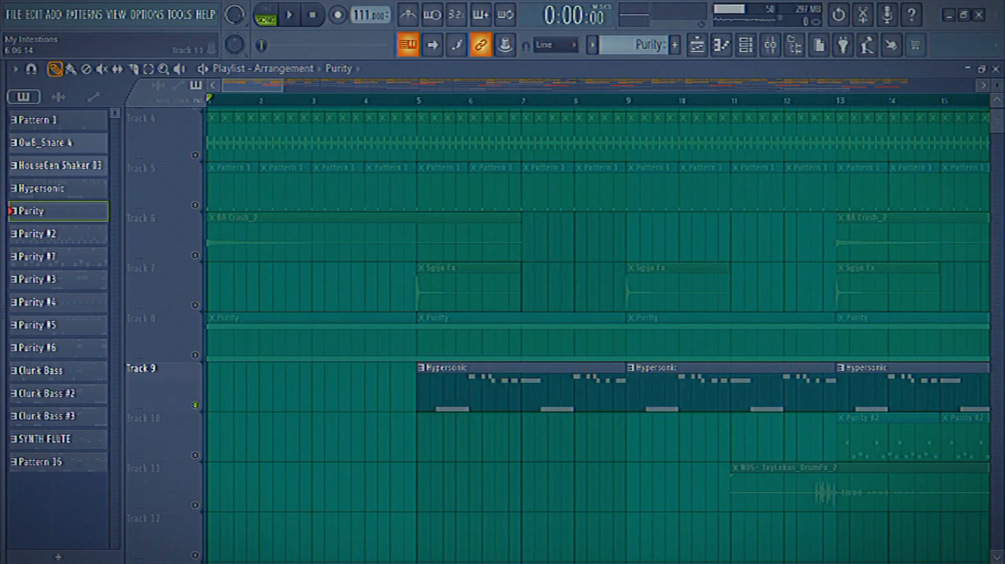
Open the first Hypersonic clip on Track 9 in the piano roll and fit its notes in view
click(490, 392)
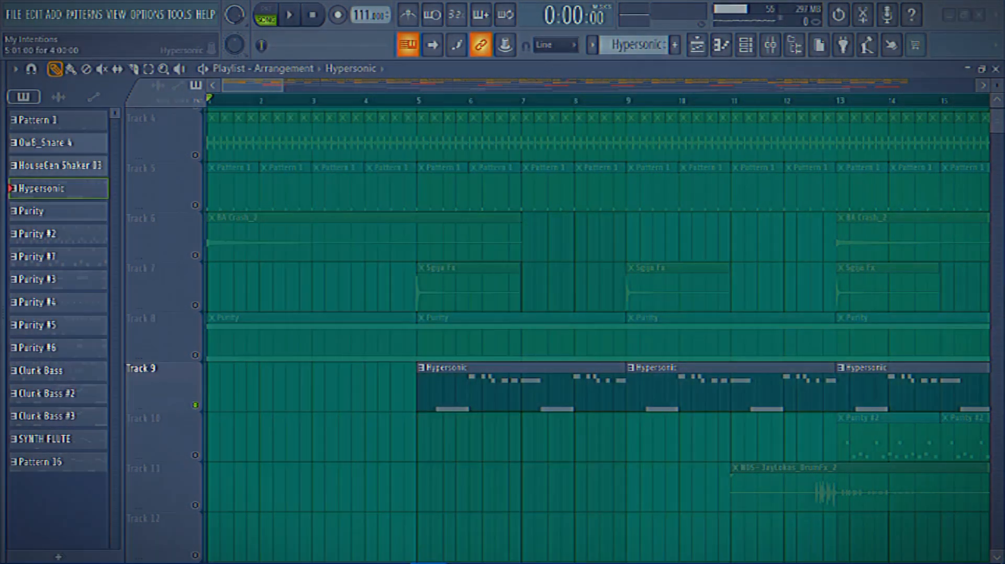
double_click(490, 392)
ctrl+right_click(496, 335)
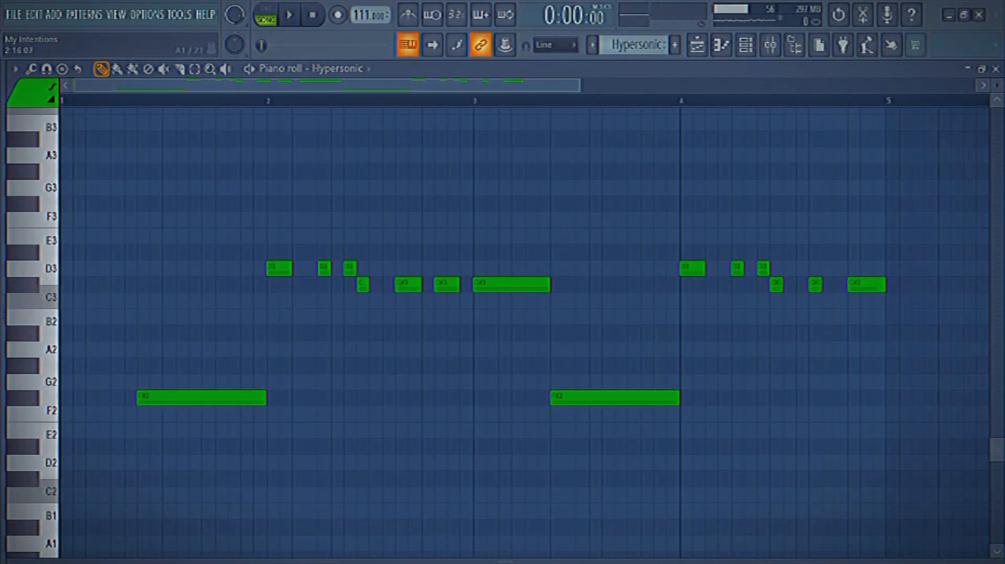
Examine the patch loaded in the Hypersonic channel during playback and close the plugin and channel rack
key(F6)
key(F6)
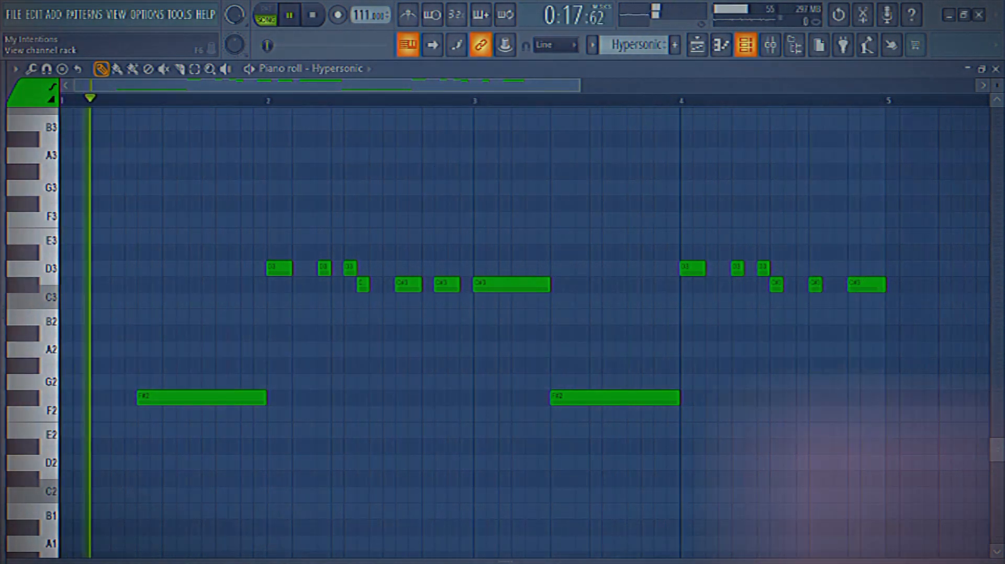
click(745, 45)
click(313, 304)
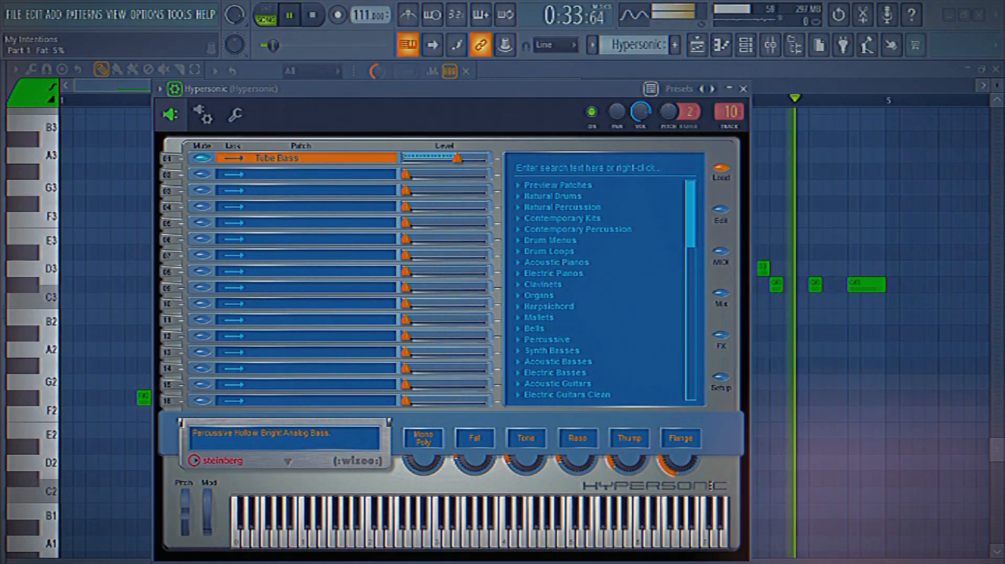
click(743, 89)
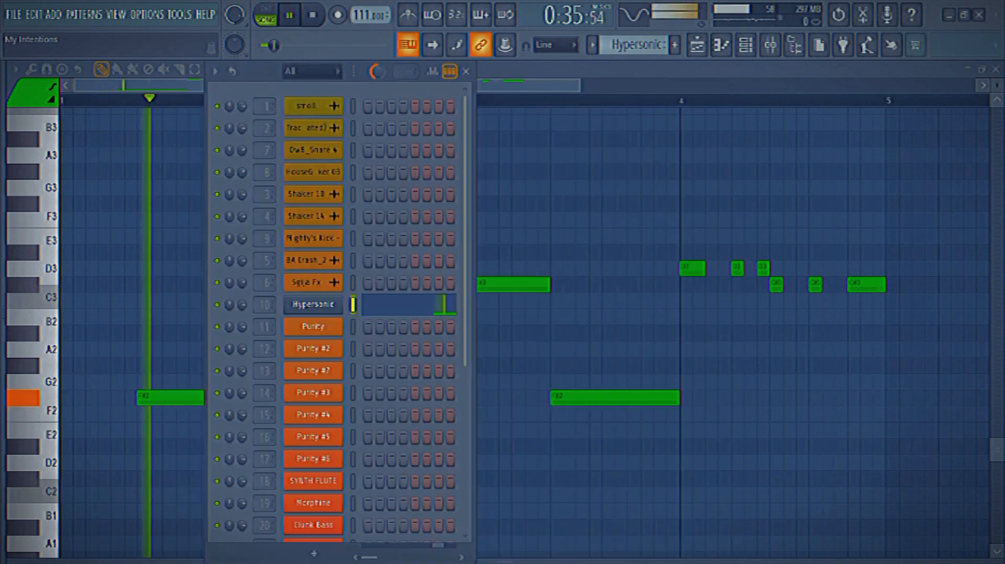
key(F6)
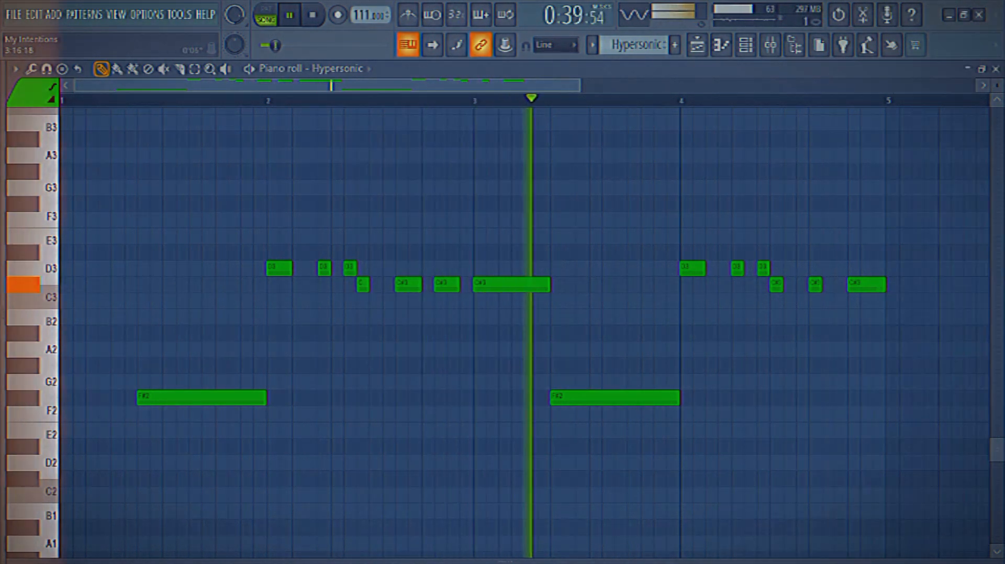
Return to the playlist, stop playback and solo Track 10
click(723, 46)
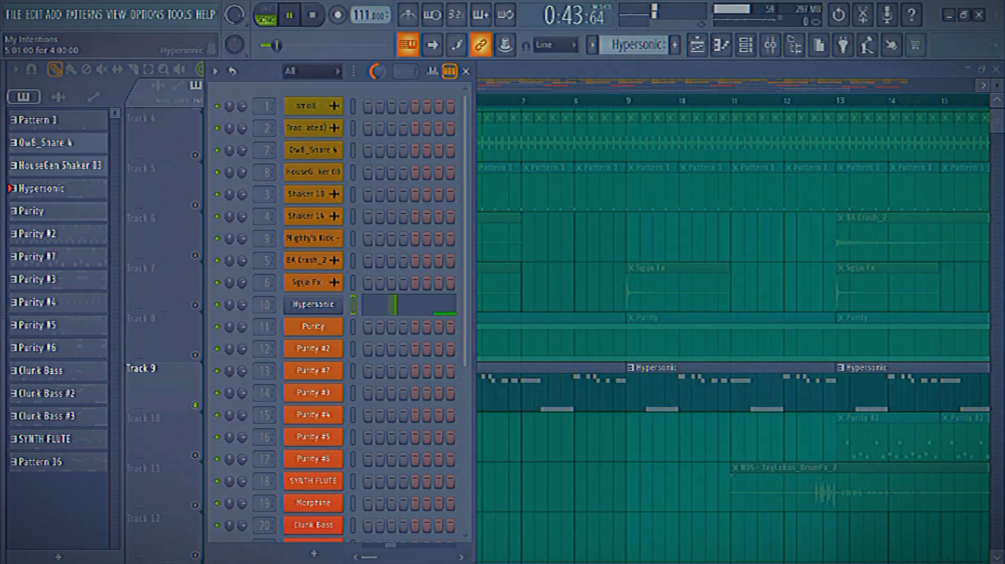
key(space)
key(F6)
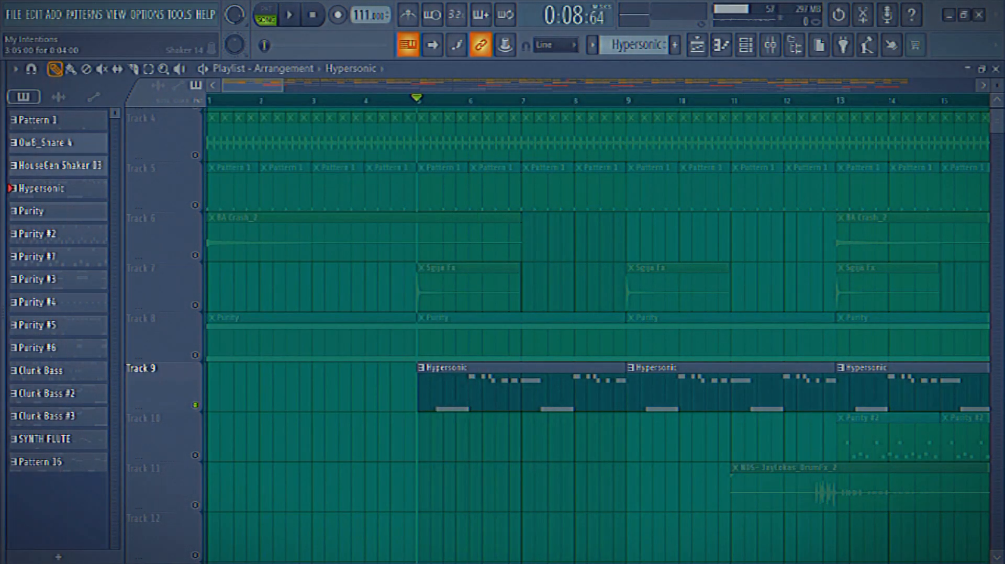
scroll(599, 335, down, 1)
drag(262, 86, 303, 85)
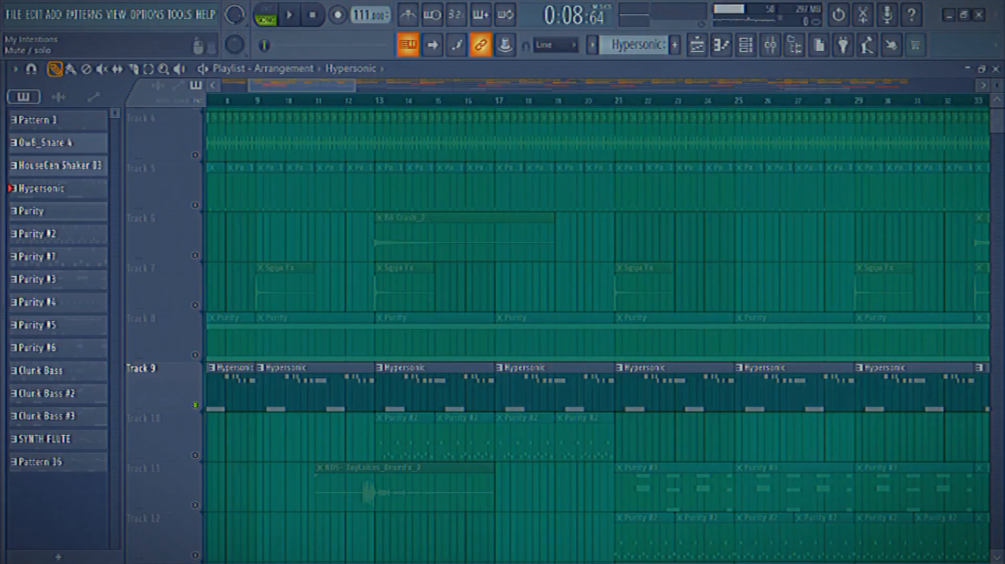
right_click(196, 456)
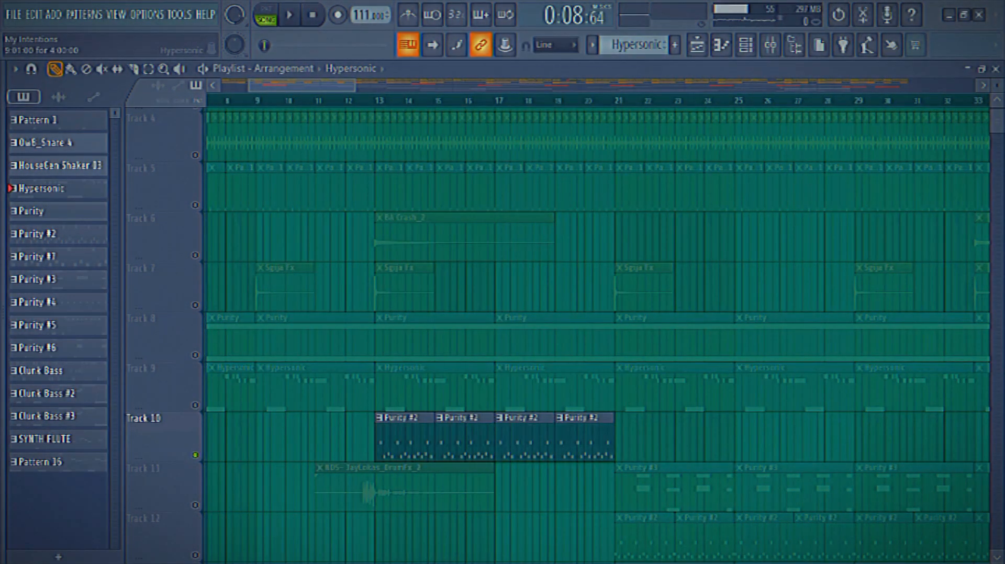
Play the first Purity #2 clip on Track 10 in the piano roll and briefly highlight its notes in bars 3 and 4
scroll(345, 340, down, 3)
scroll(382, 331, up, 1)
double_click(382, 329)
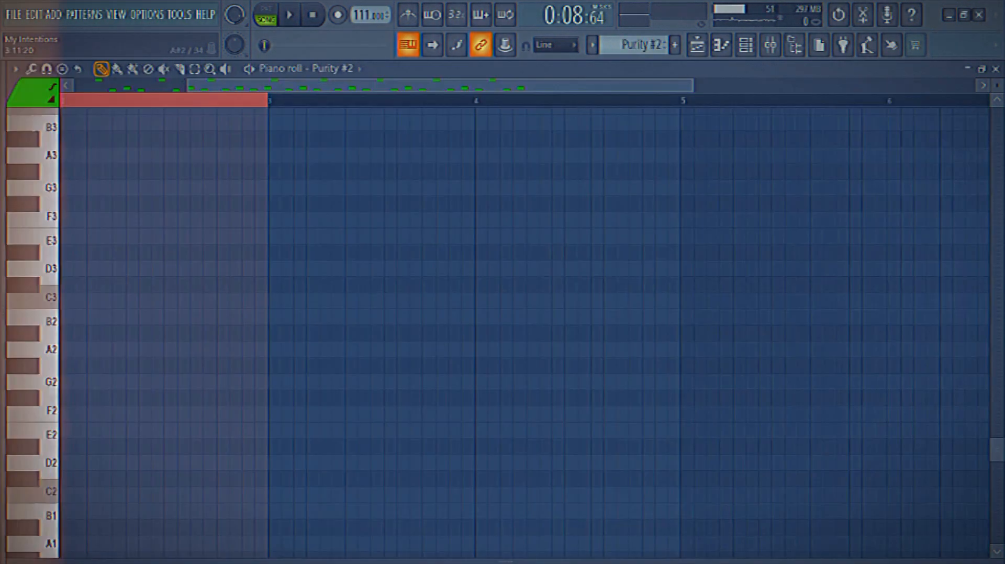
key(space)
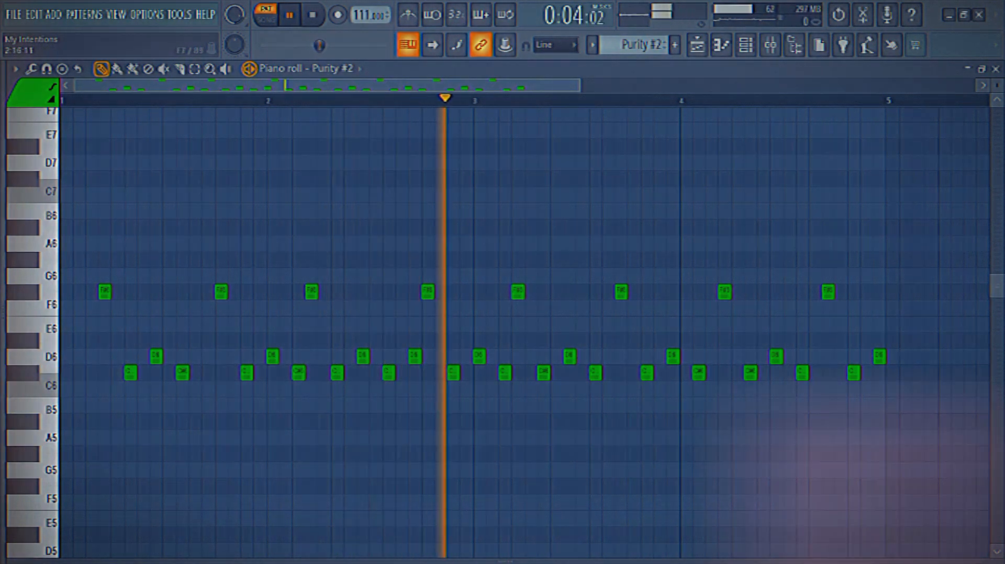
drag(475, 101, 908, 332)
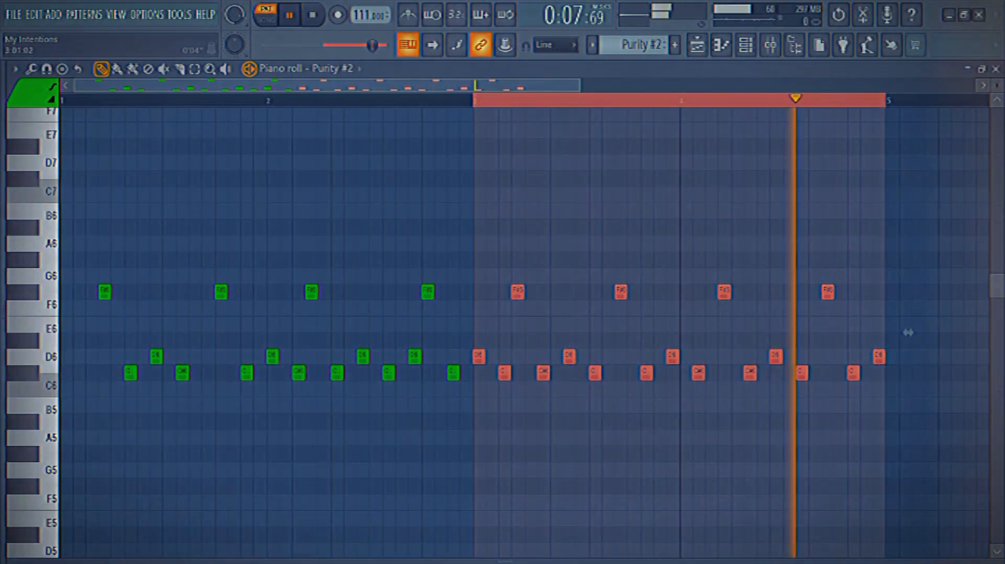
key(ctrl+d)
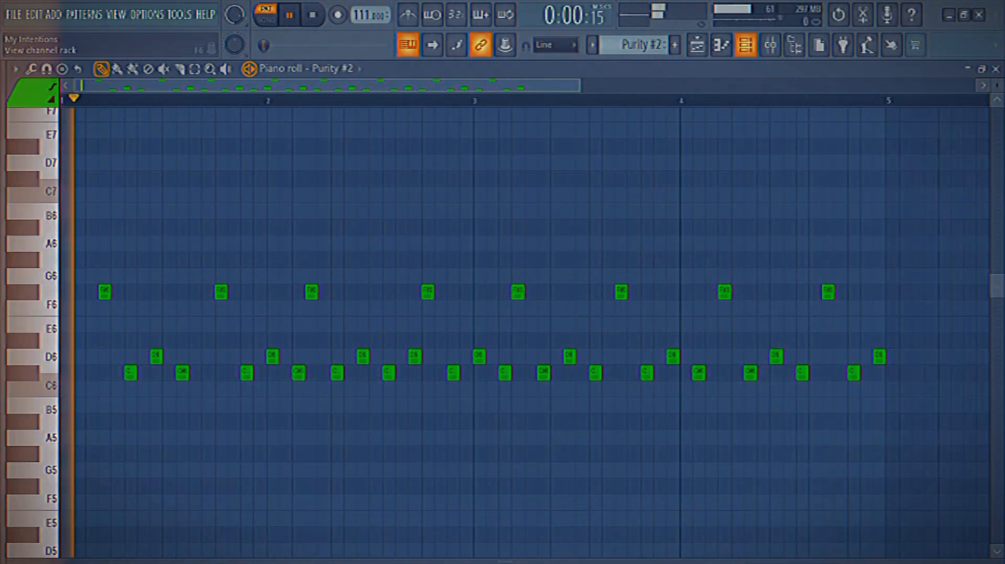
Examine the preset loaded in the Purity #2 channel's plugin, close its window and stop playback
key(F6)
click(313, 349)
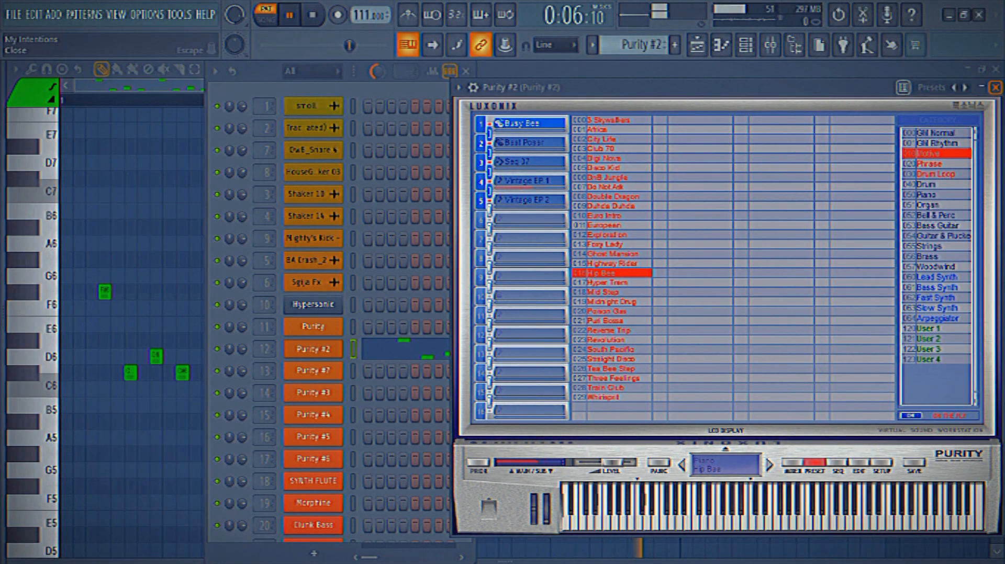
click(996, 88)
click(640, 69)
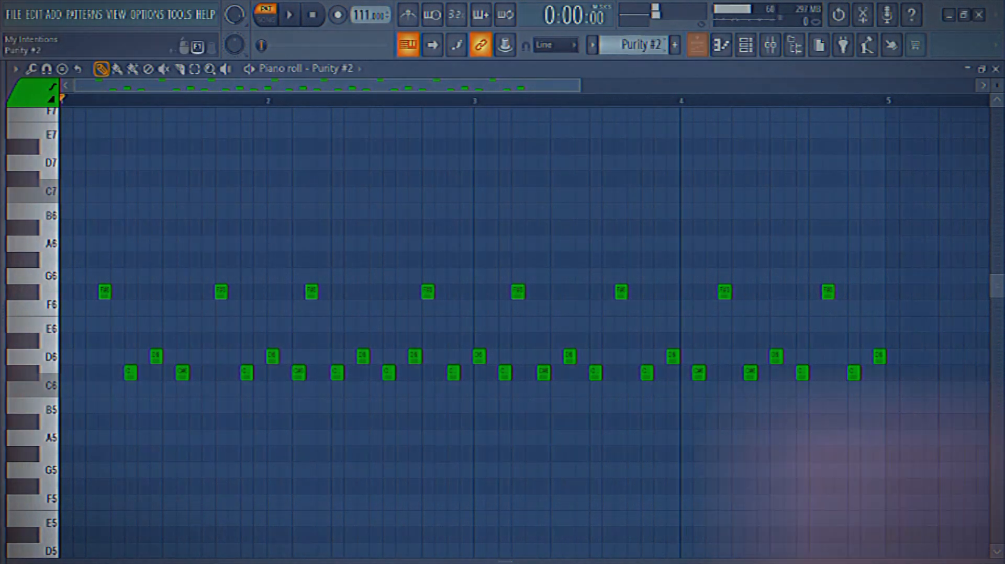
Audition Track 11 soloed in the playlist and view all notes of its first Purity #3 clip in the piano roll
key(F5)
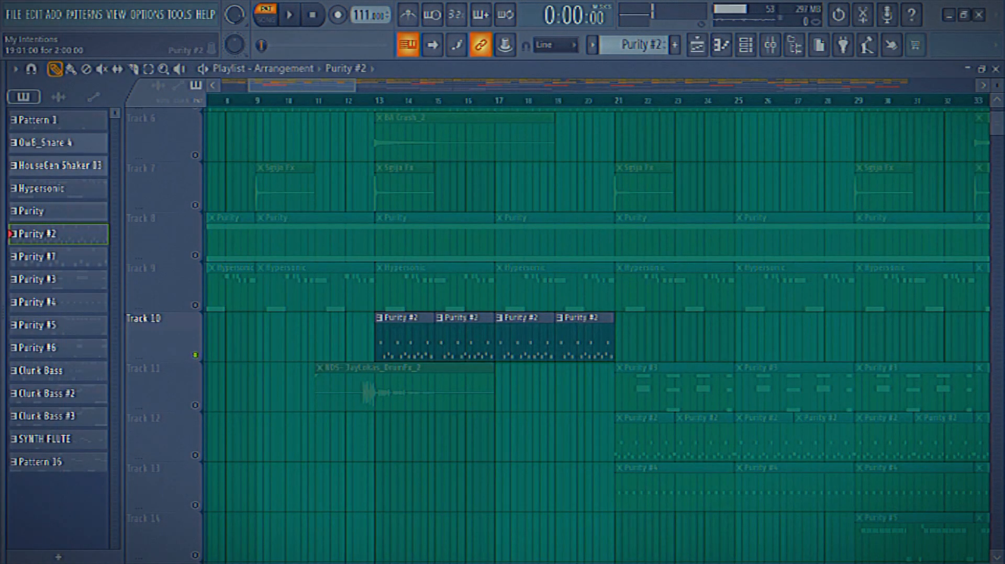
scroll(367, 341, down, 1)
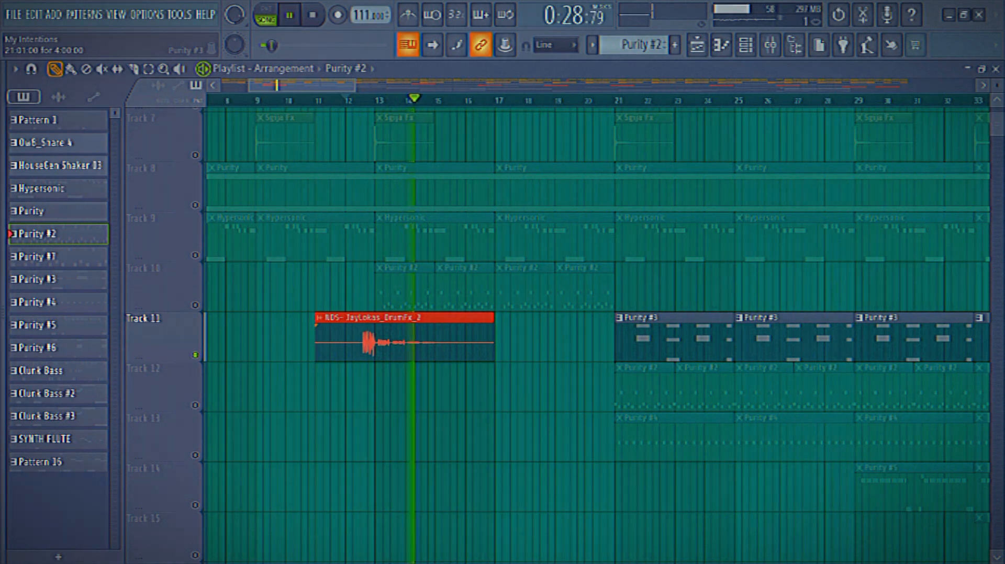
double_click(673, 333)
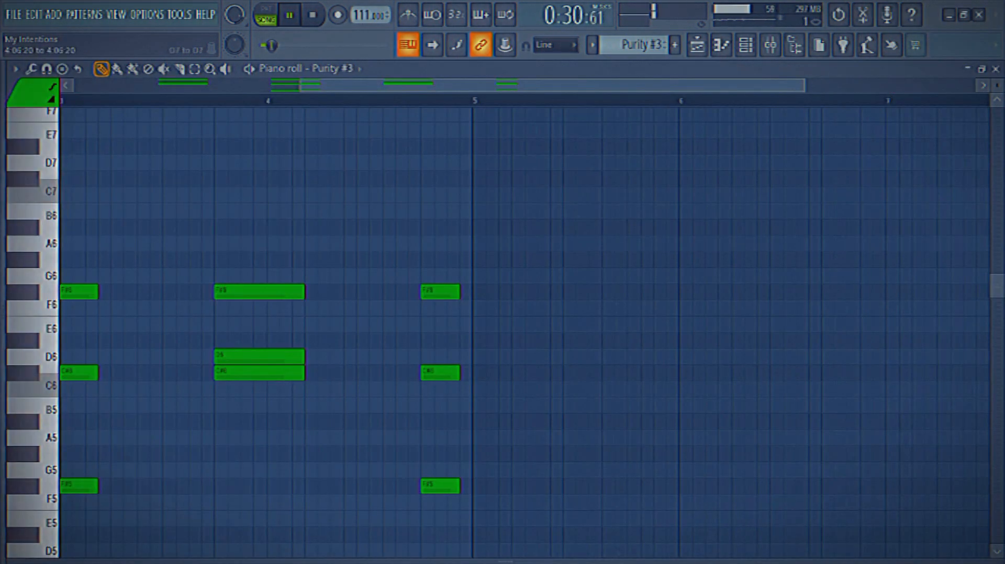
scroll(342, 163, left, 5)
scroll(342, 162, down, 1)
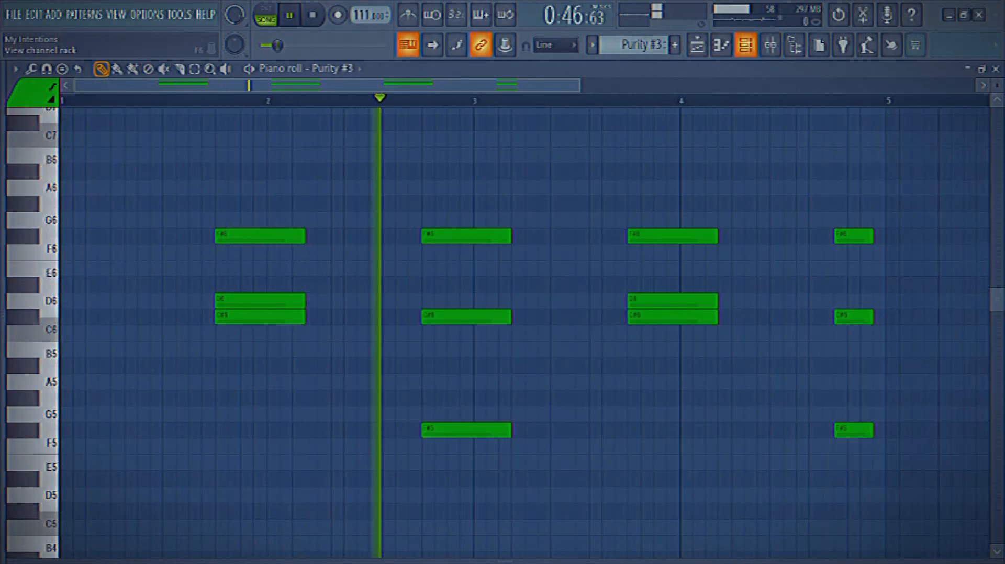
Examine the preset loaded in the Purity #3 channel's plugin and close the plugin and channel rack
key(F6)
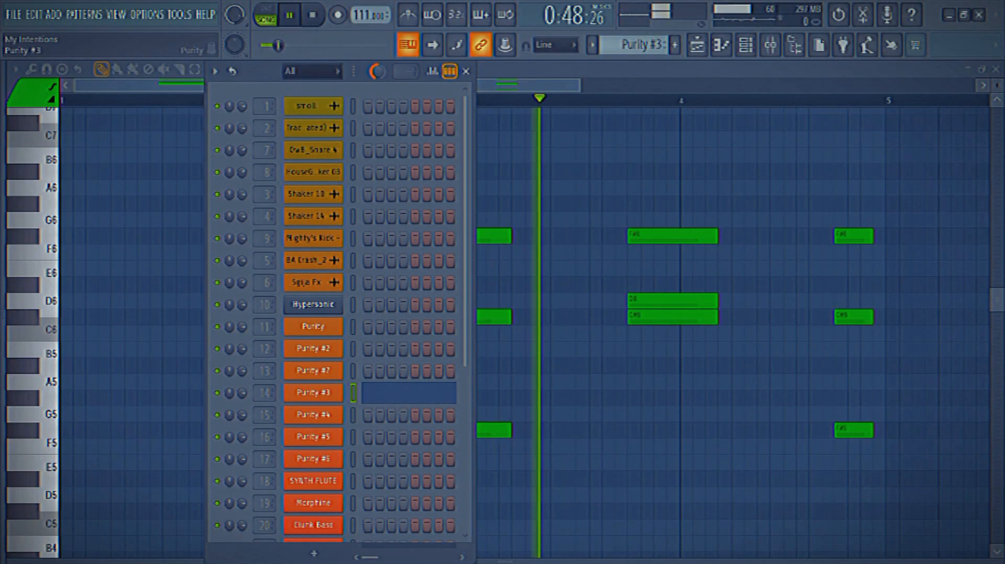
click(313, 393)
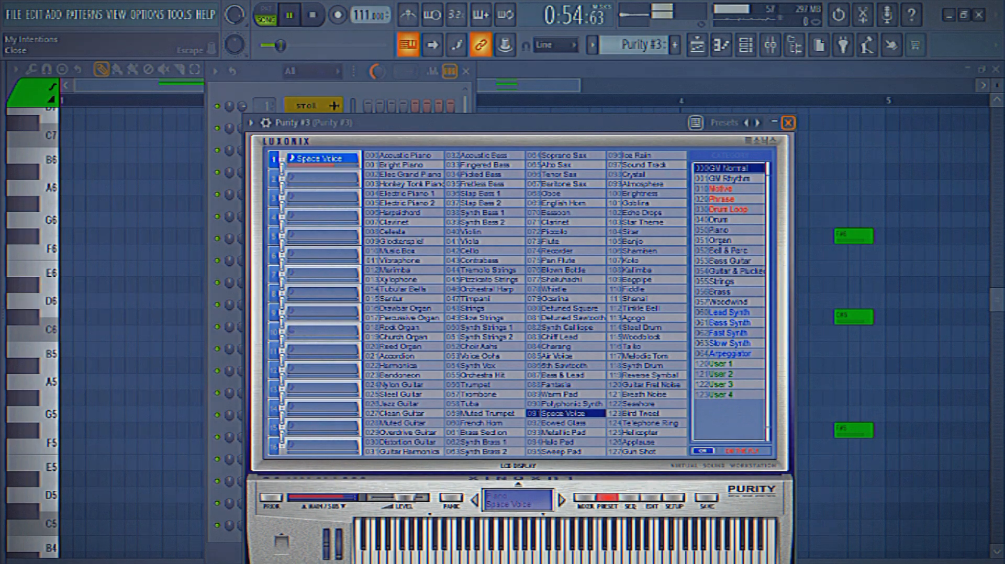
click(788, 122)
key(F6)
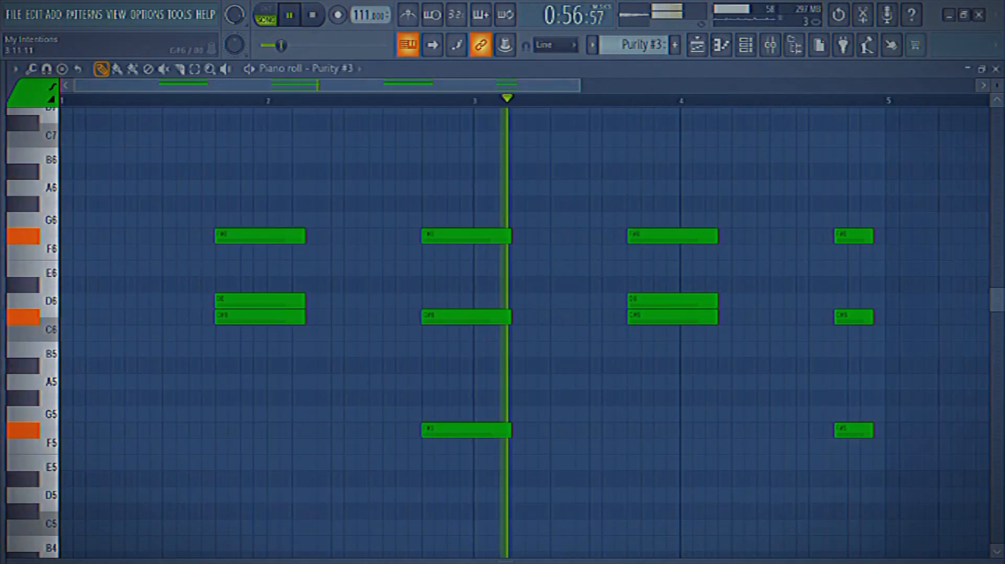
Stop playback, solo Track 12 in the playlist and audition its first Purity #2 clip in the piano roll
key(F5)
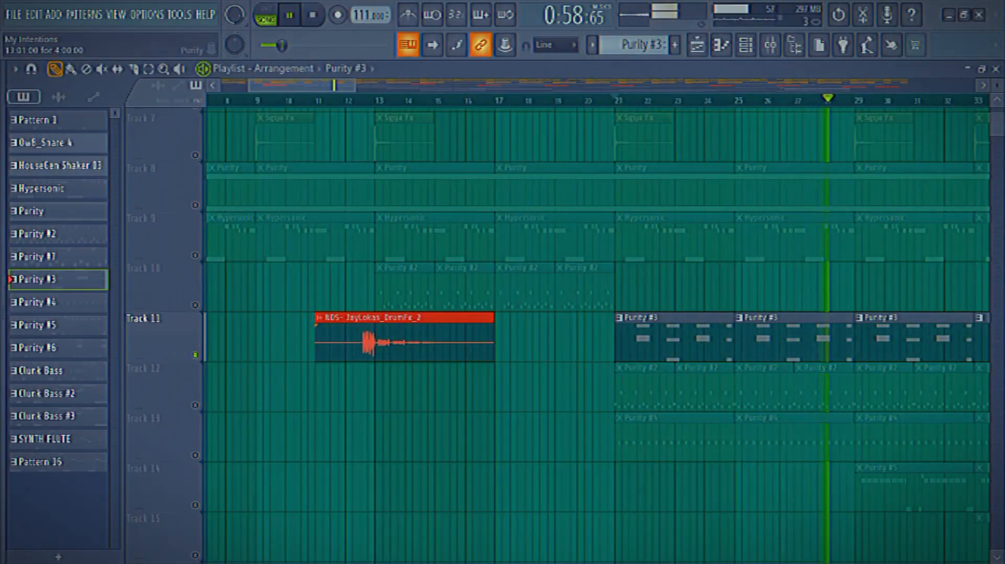
scroll(341, 342, right, 3)
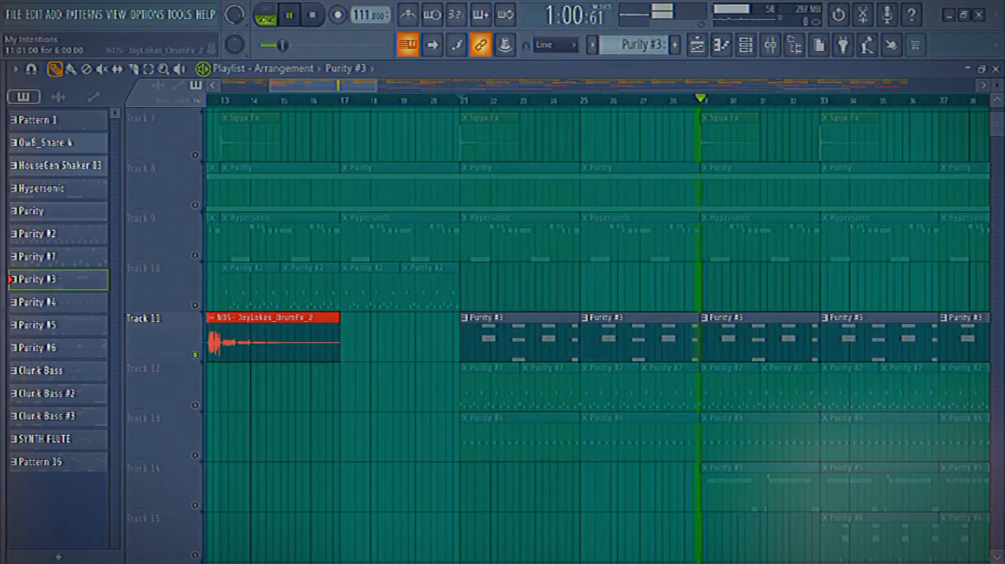
key(space)
right_click(195, 405)
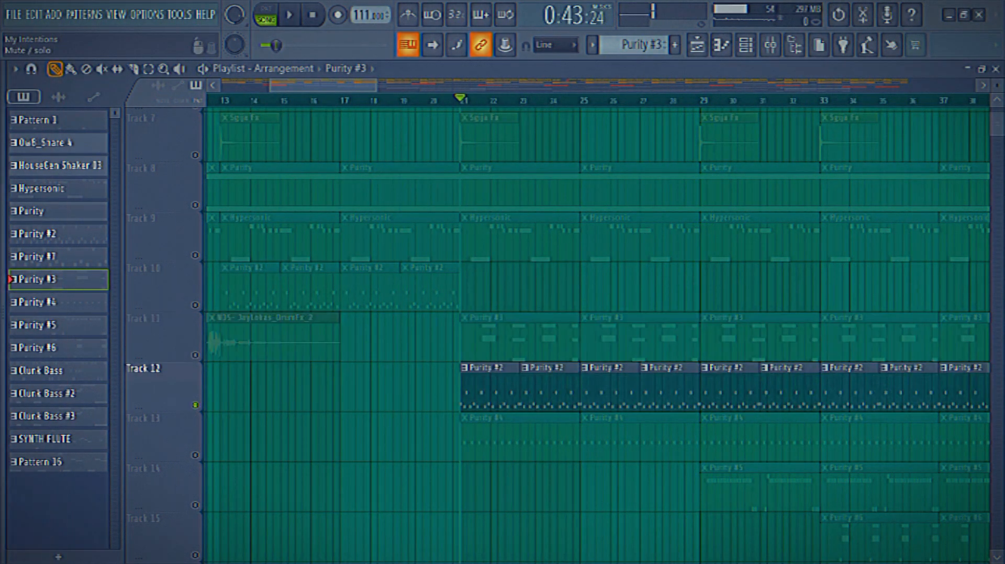
double_click(491, 389)
scroll(548, 357, left, 4)
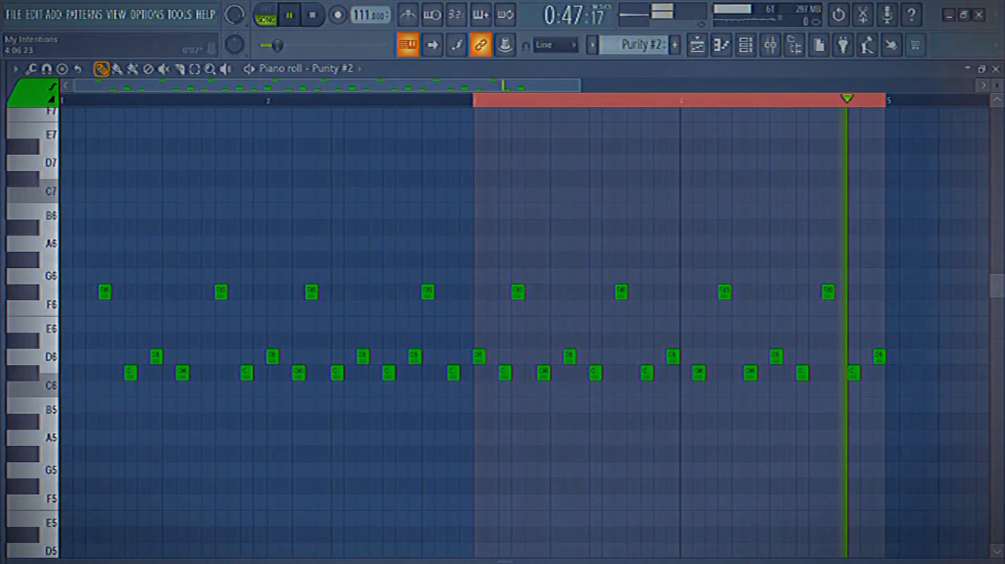
Check the preset used by the Purity #2 channel for Track 12 and close the plugin and channel rack
key(F6)
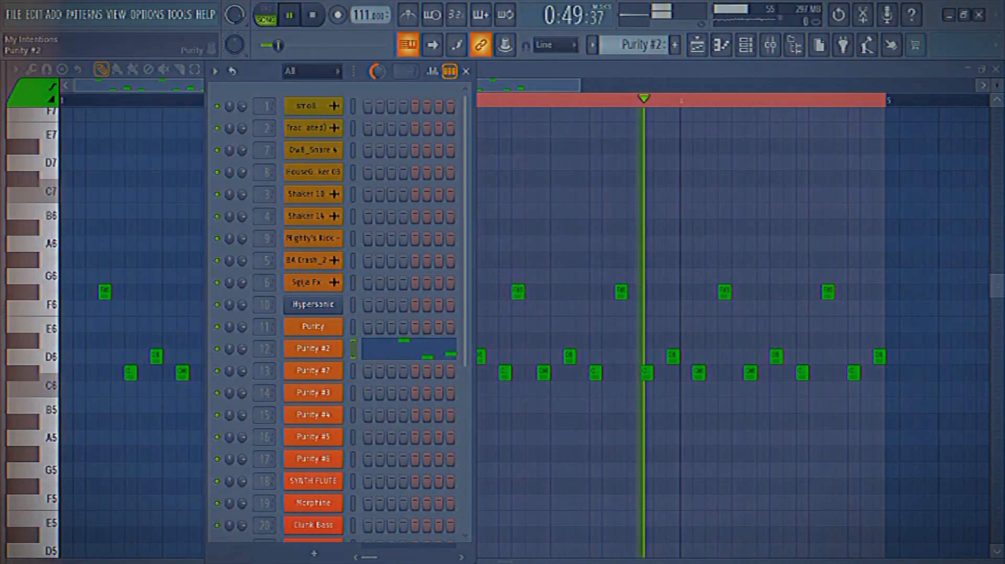
click(313, 349)
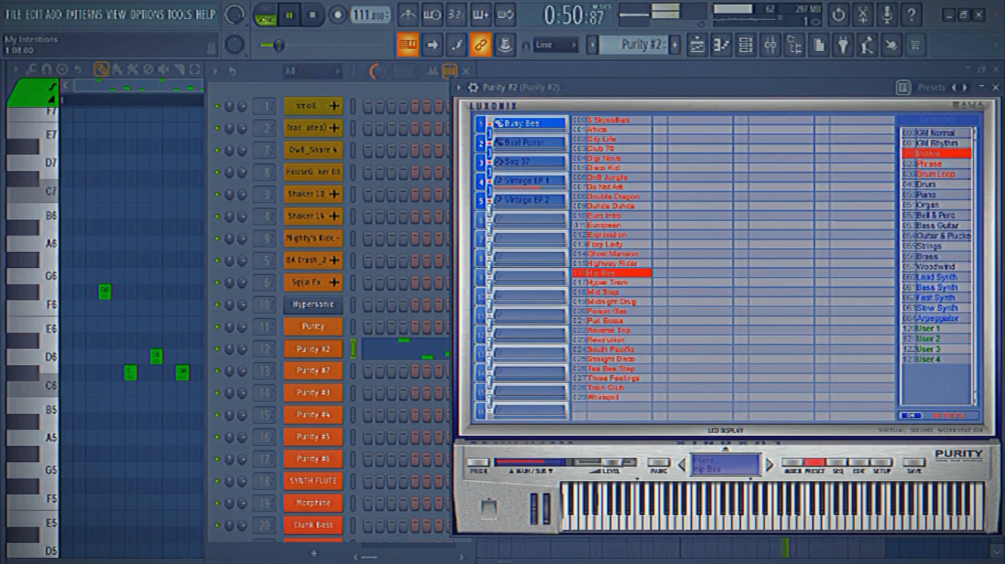
click(996, 87)
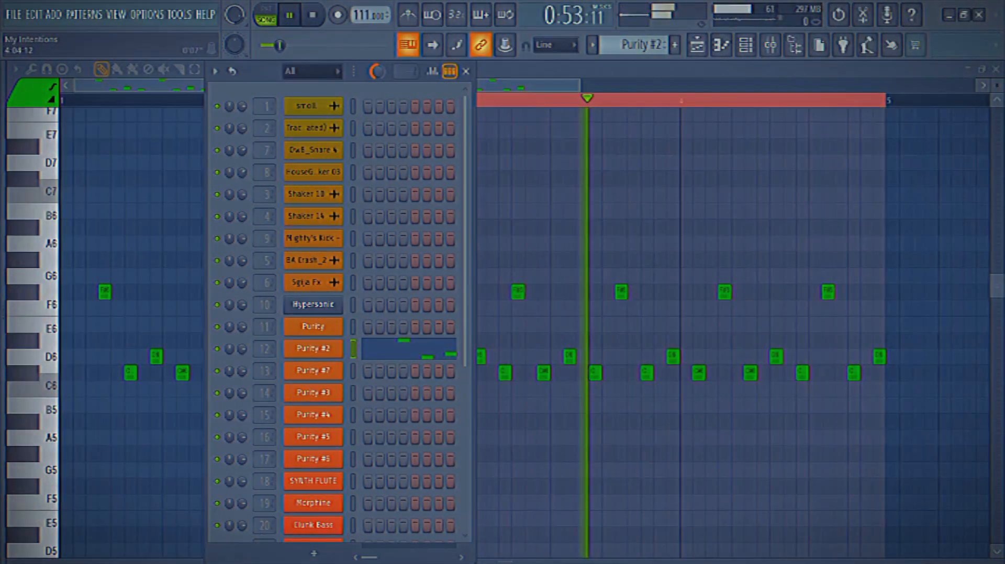
key(F6)
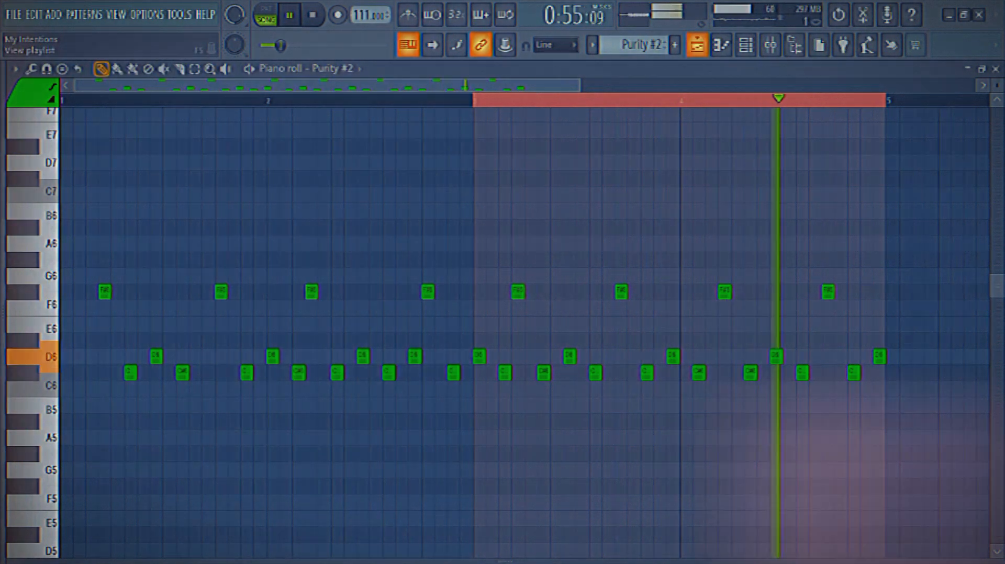
Stop playback, solo Track 13 in the playlist and play its first Purity #4 clip in the piano roll
key(F5)
key(space)
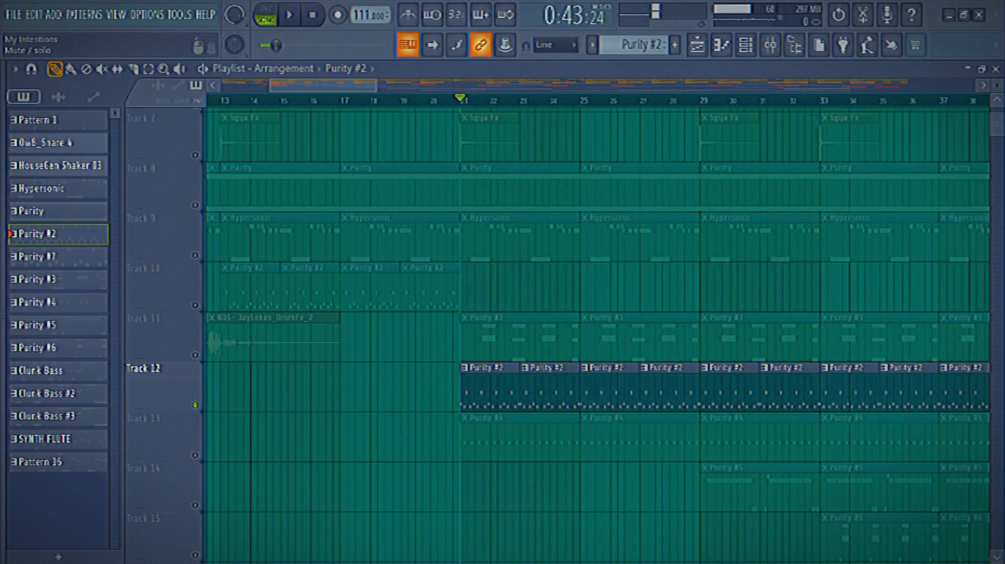
scroll(195, 455, up, 1)
right_click(195, 505)
scroll(597, 335, down, 3)
click(502, 343)
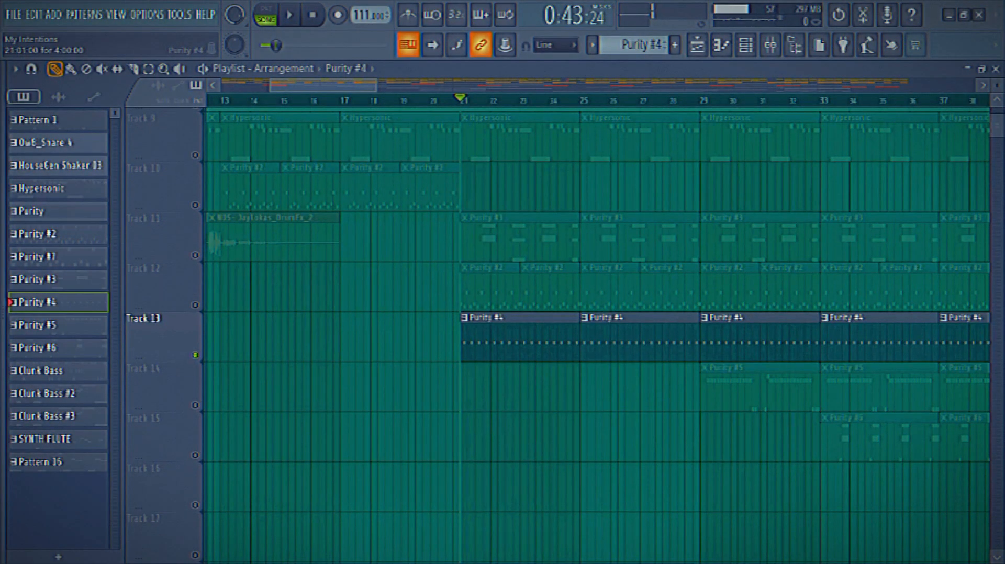
key(F7)
key(space)
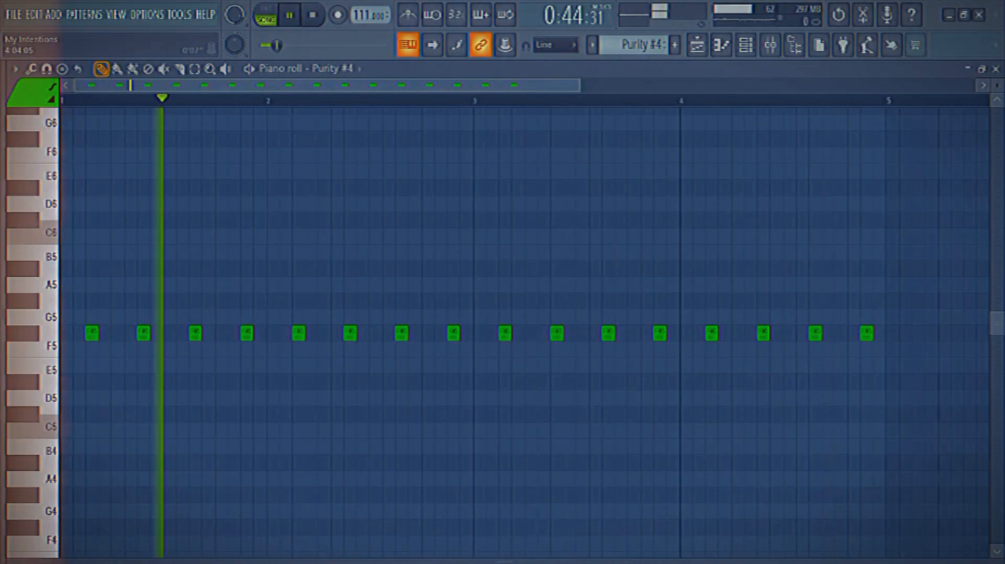
Examine the preset loaded in the Purity #4 channel's plugin and return to the pattern's piano roll
key(F6)
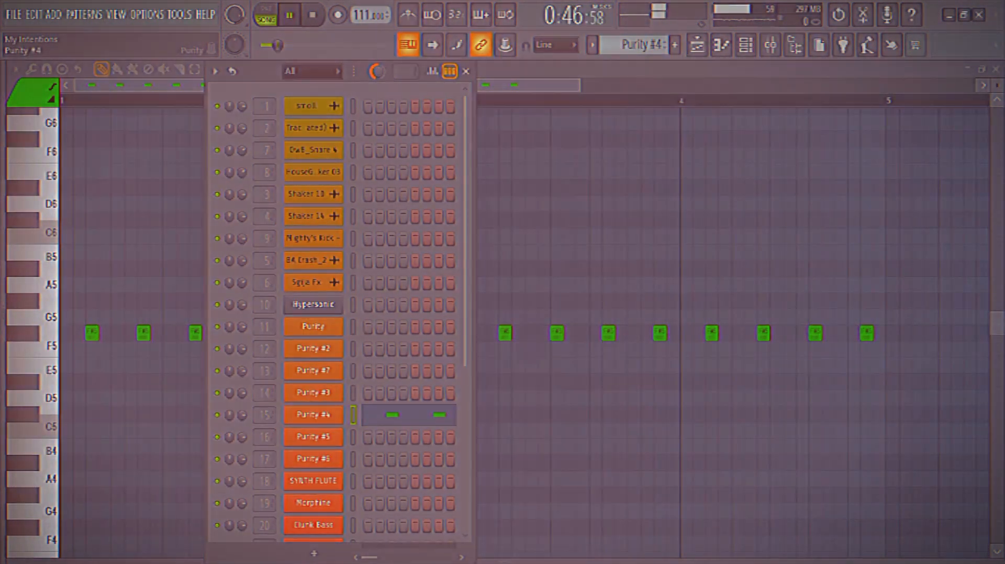
click(313, 415)
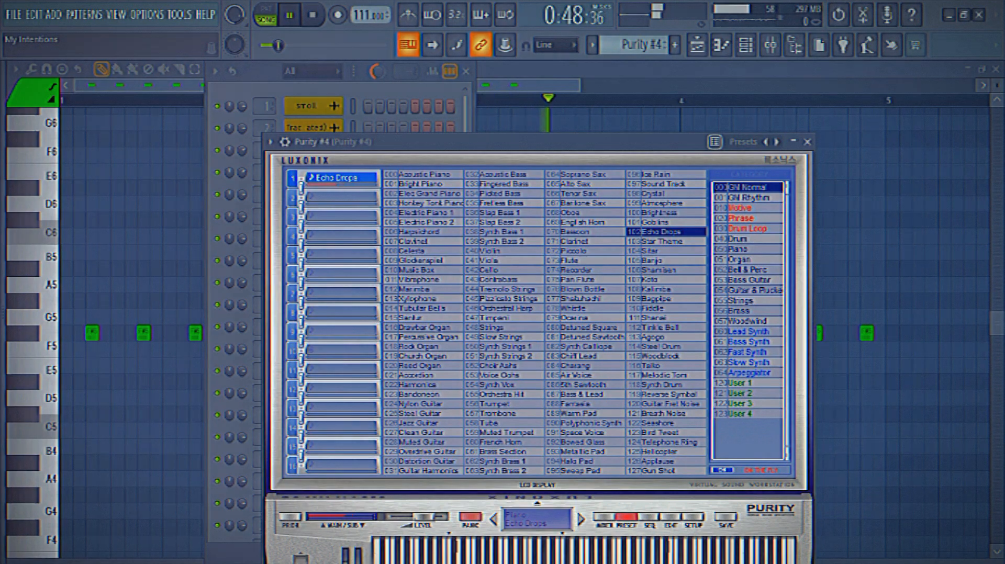
key(F6)
key(F7)
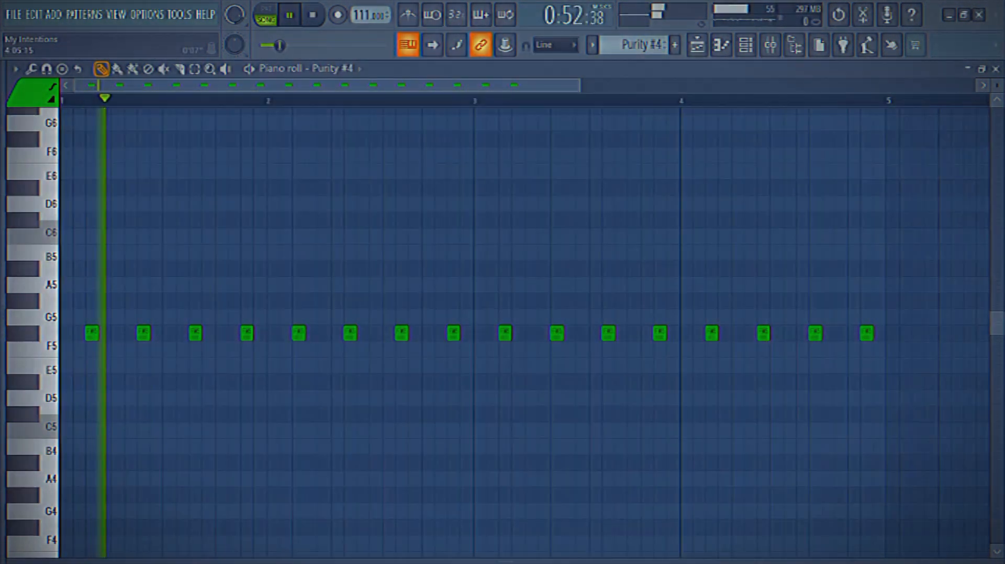
Return to the playlist, solo Track 14 and play its first Purity #5 clip in the piano roll
key(F5)
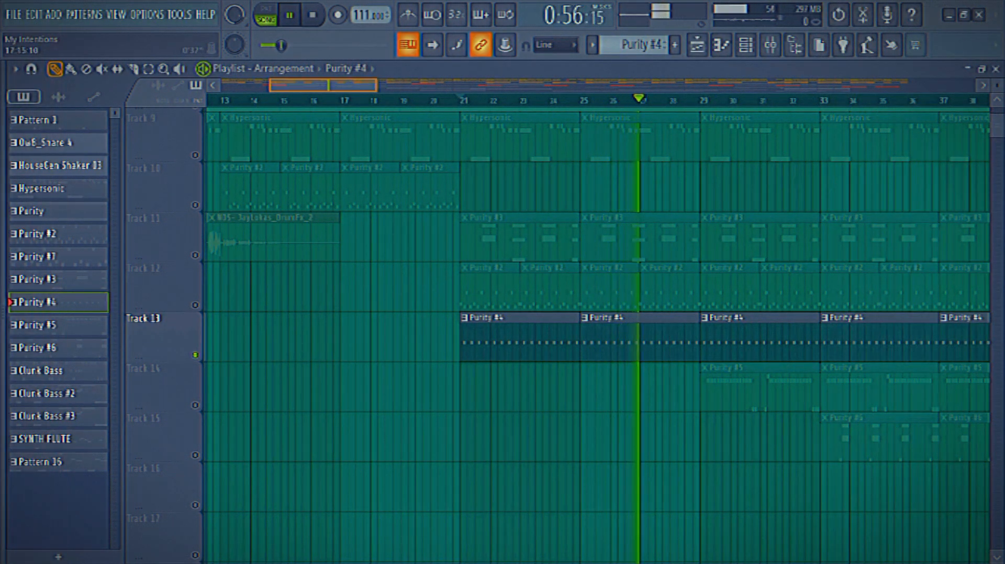
drag(323, 85, 354, 86)
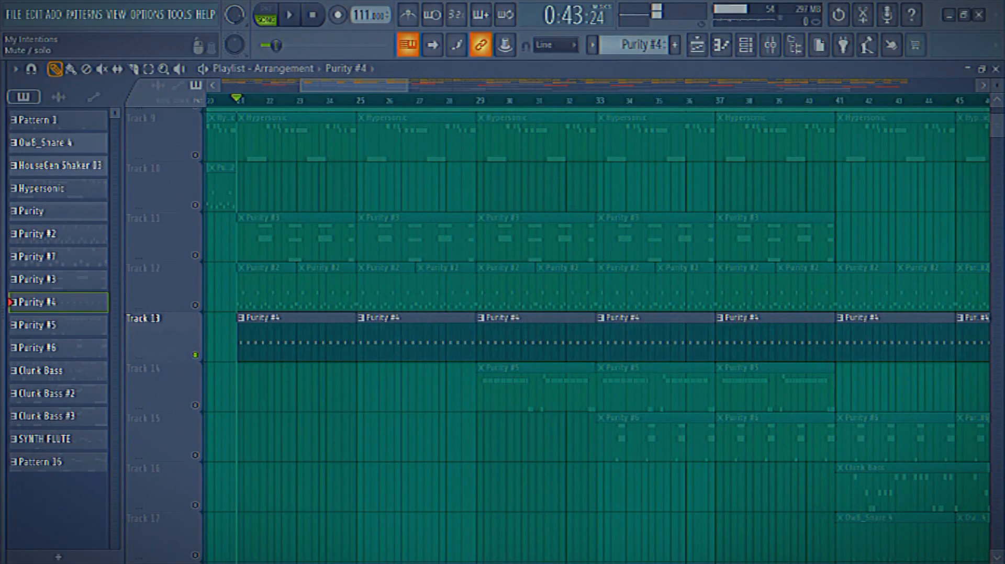
double_click(519, 388)
drag(92, 152, 300, 215)
key(space)
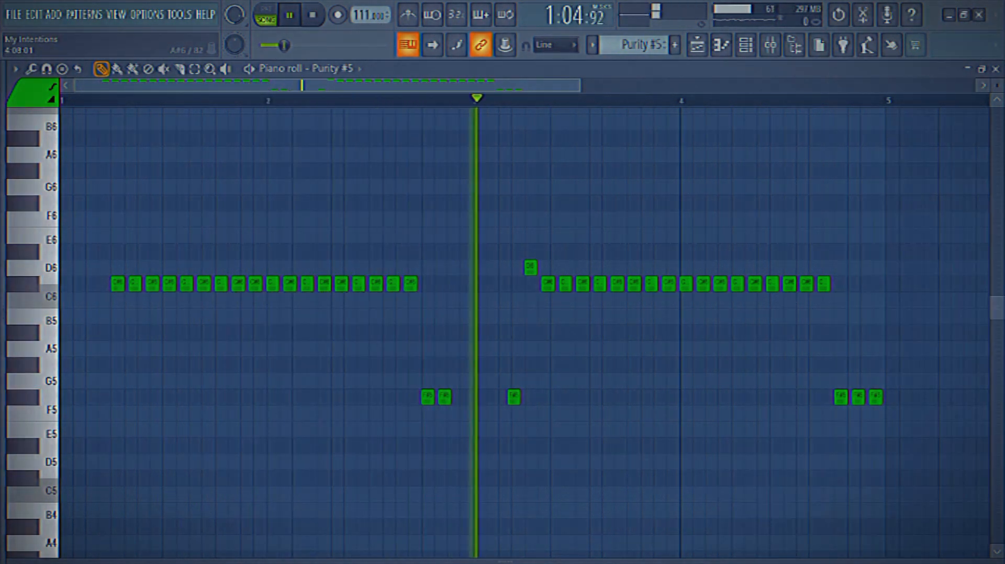
Check the preset loaded in the Purity #5 channel's plugin and return to the pattern's piano roll
key(F6)
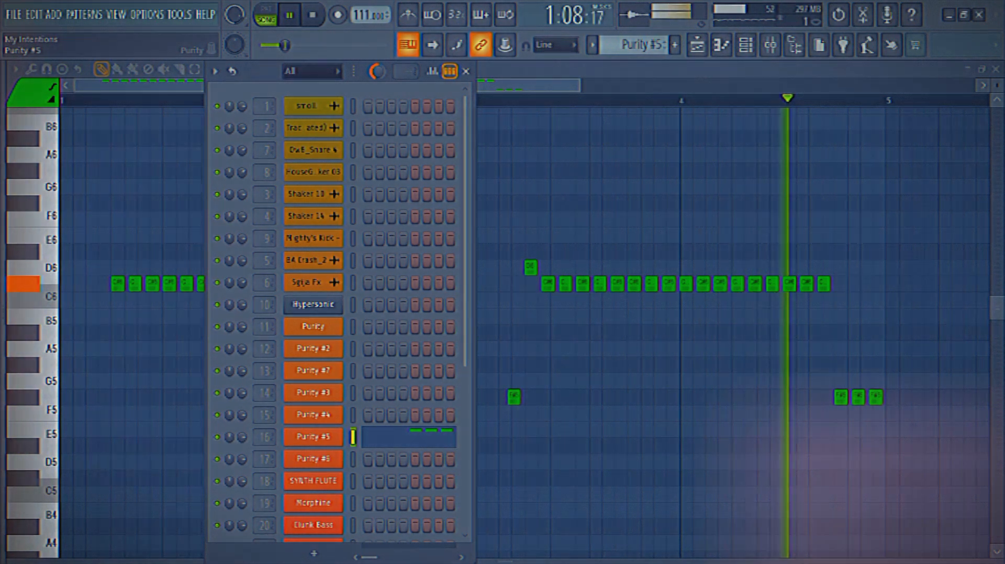
click(313, 437)
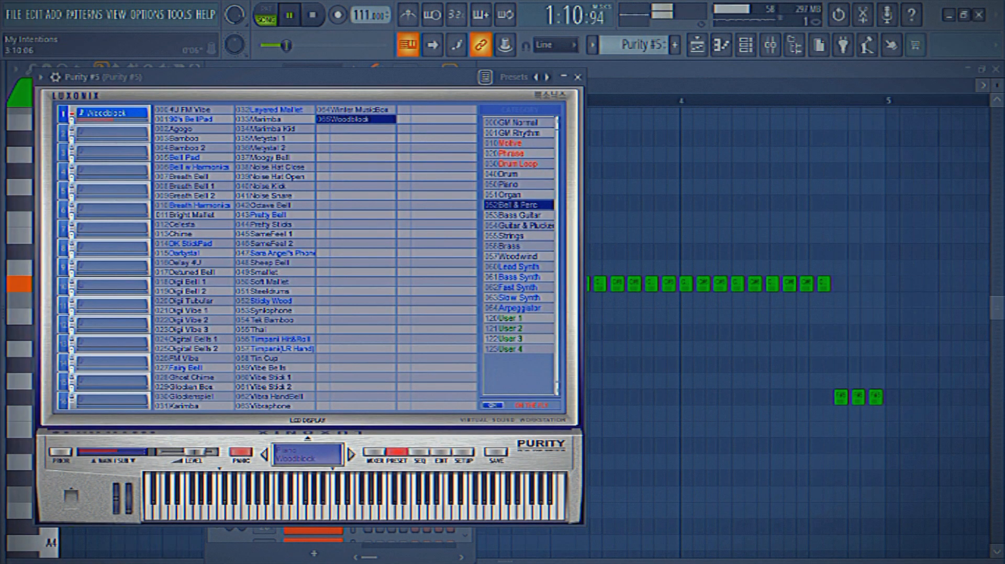
click(578, 77)
key(F6)
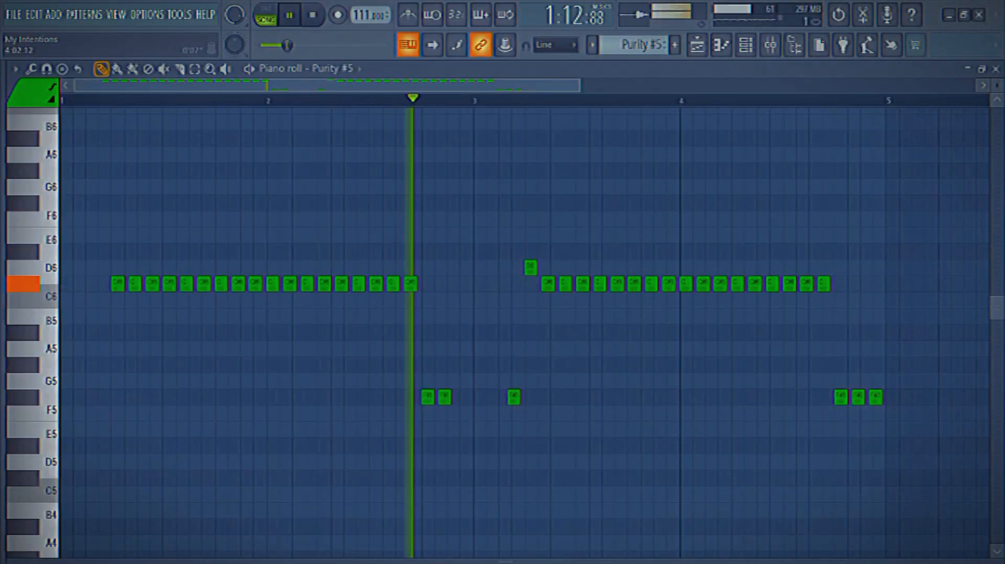
Stop playback, solo Track 15 in the playlist and audition its first Purity #6 clip in the piano roll
key(F5)
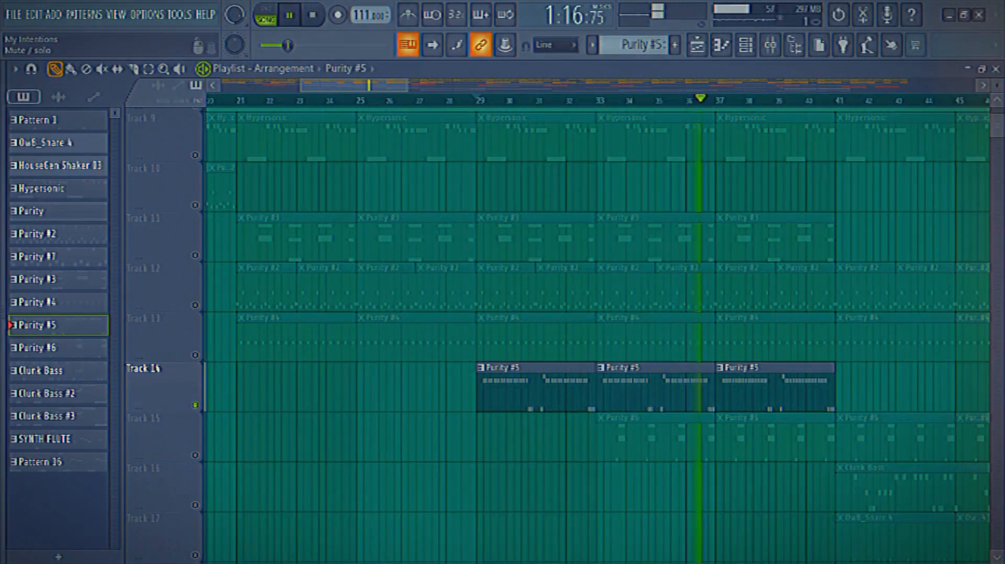
key(space)
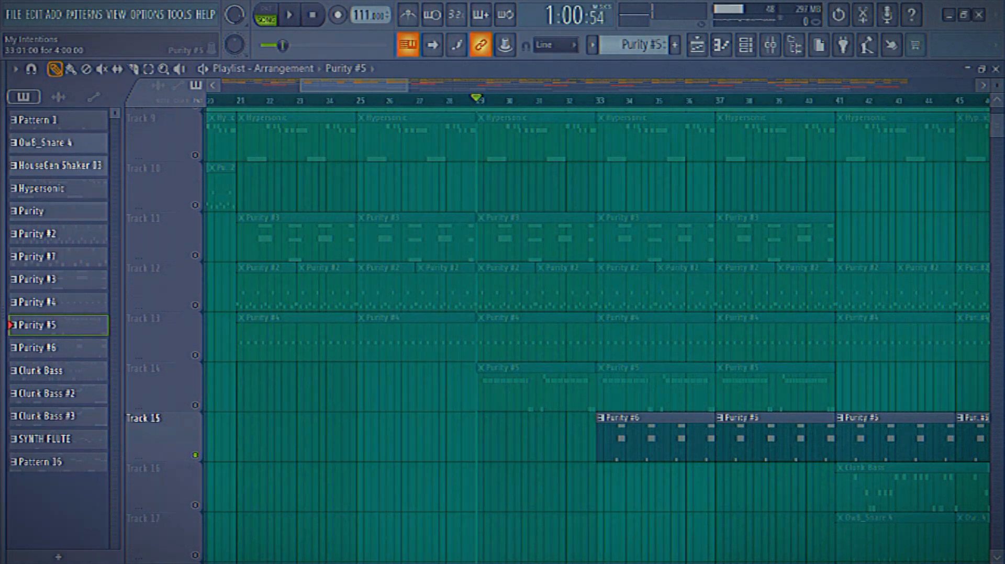
double_click(654, 436)
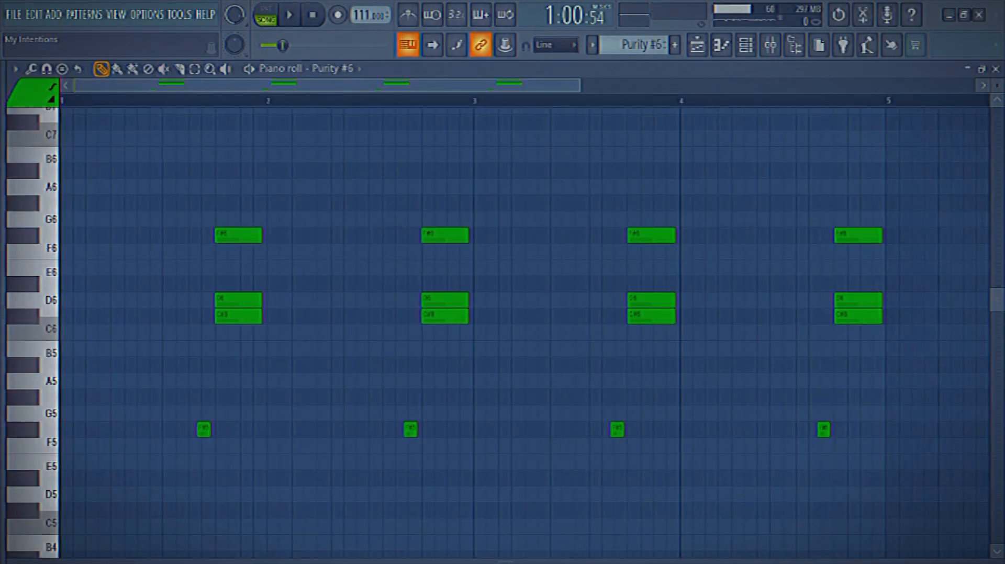
key(space)
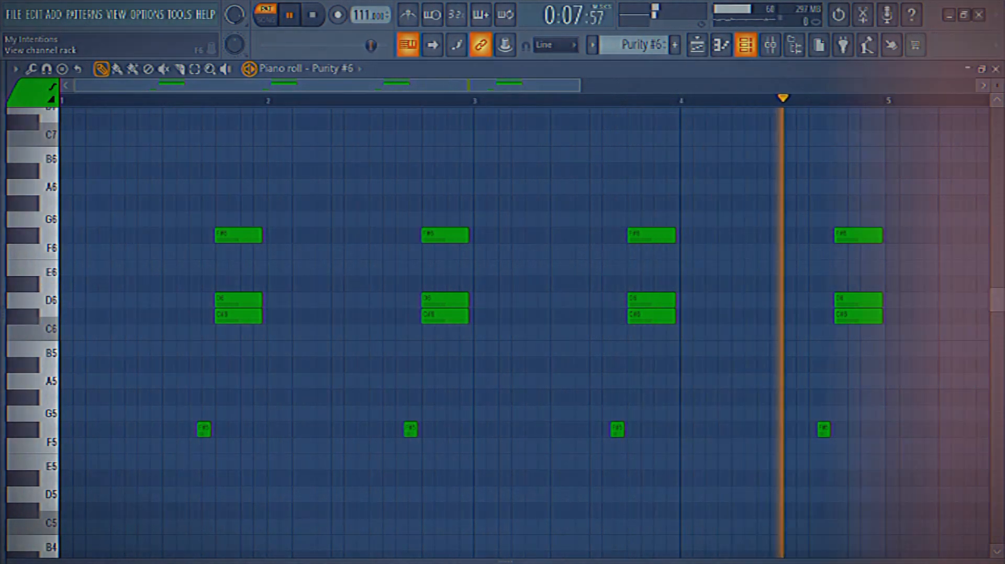
Check the preset used by the Purity #6 channel and close the plugin and channel rack
click(745, 45)
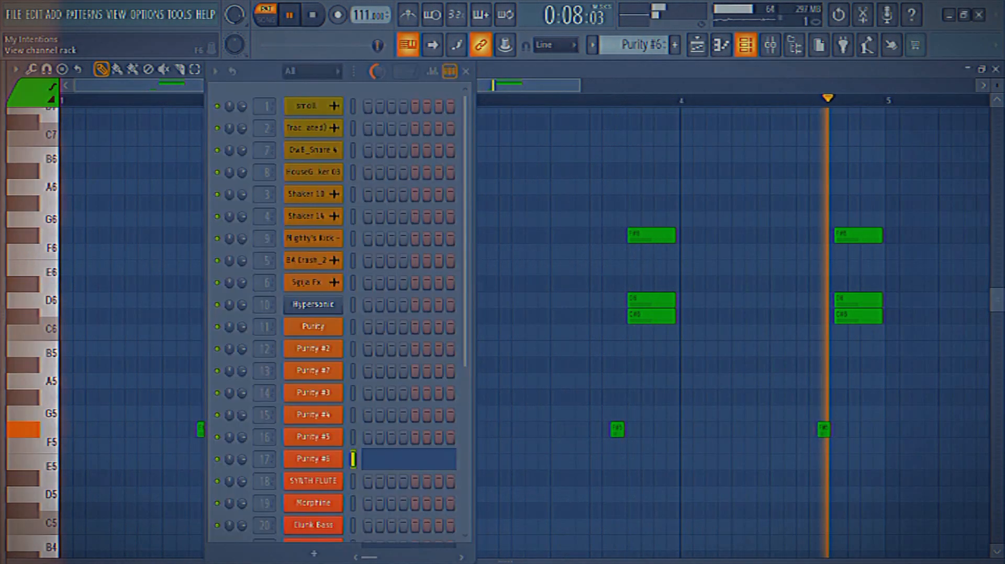
click(313, 459)
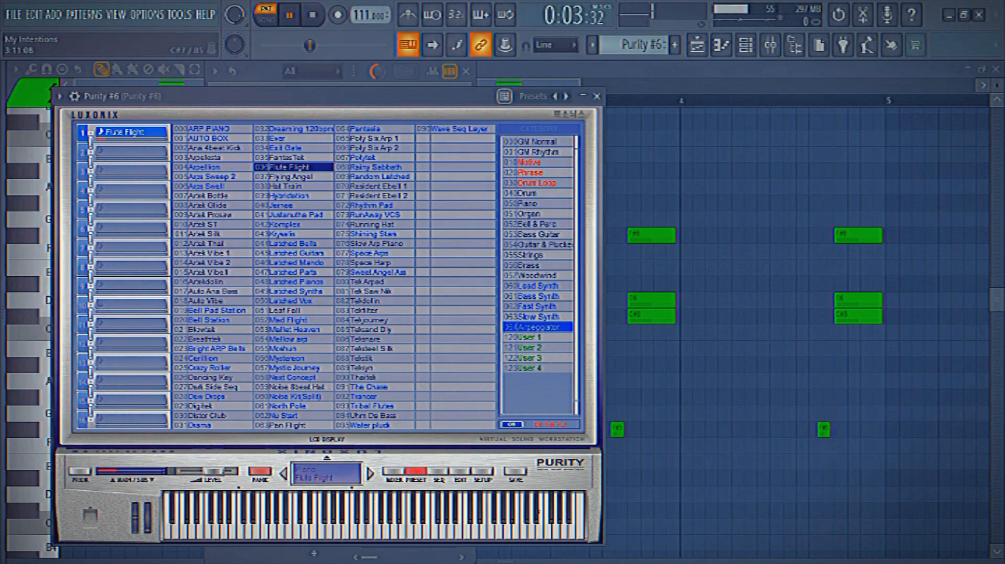
click(596, 96)
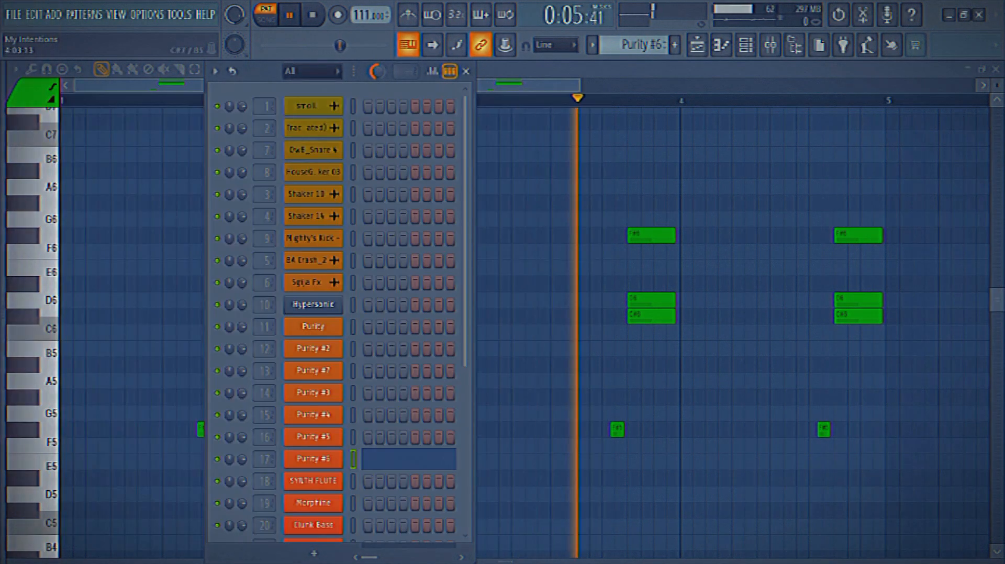
click(745, 45)
Stop playback, solo Track 16 in the playlist and audition its Clunk Bass clip in the piano roll
click(697, 45)
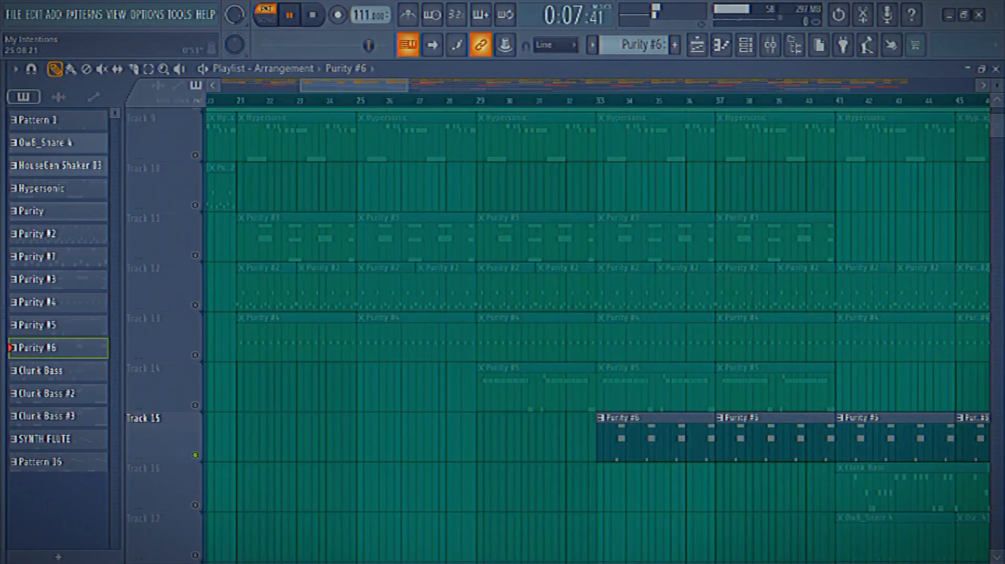
drag(376, 85, 427, 86)
scroll(464, 314, down, 4)
key(space)
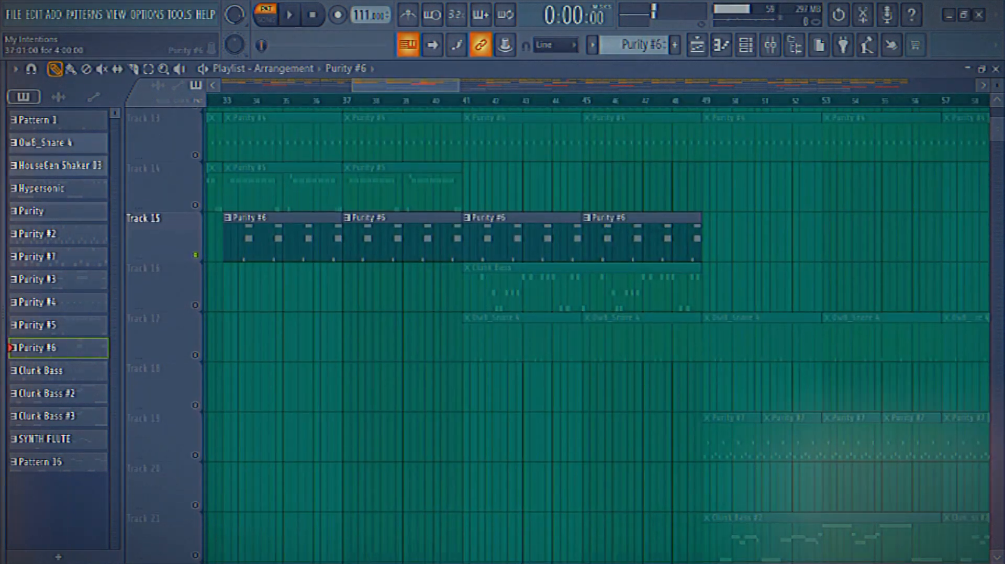
right_click(196, 305)
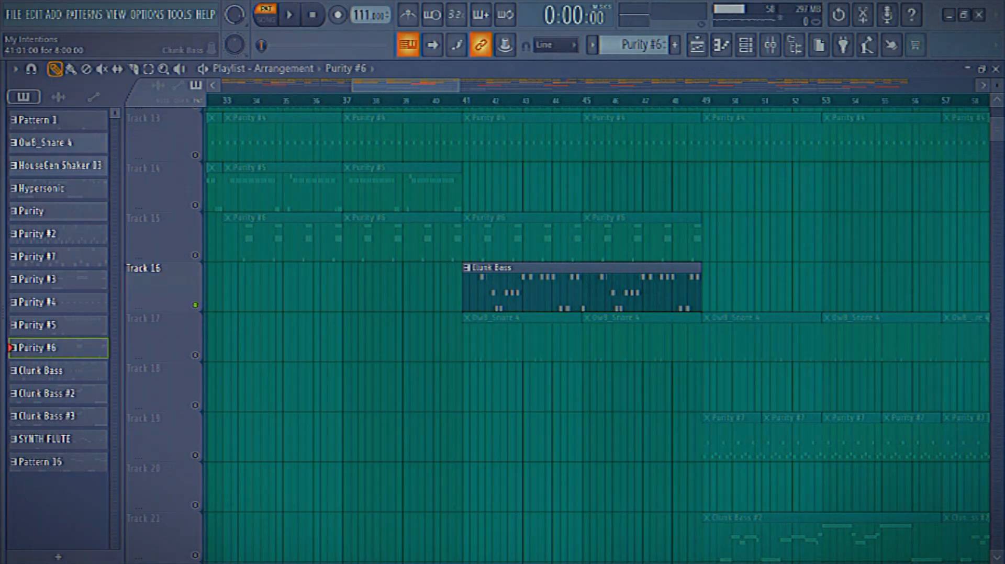
double_click(505, 300)
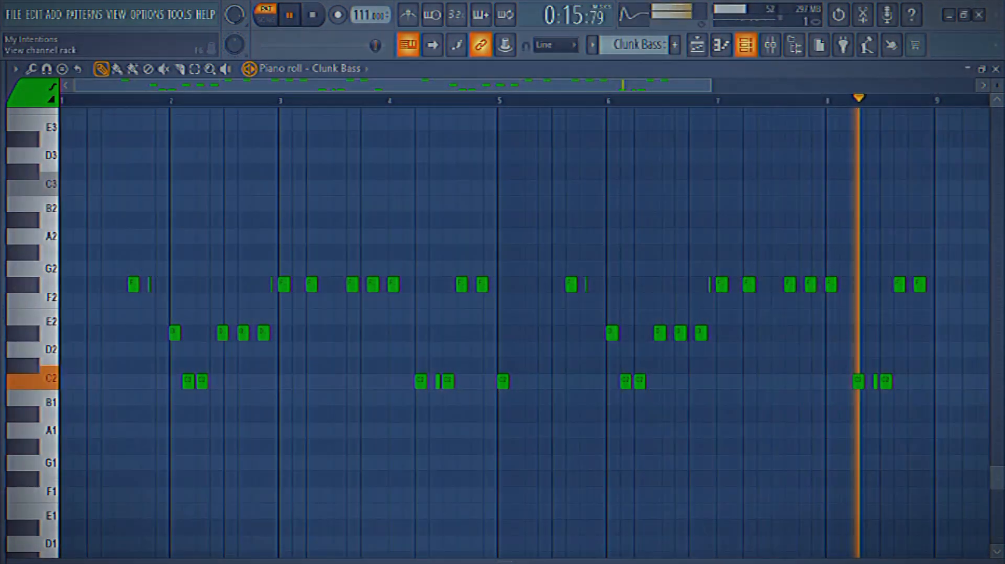
Examine the Fruity DX10 synth settings of the Clunk Bass channel and close the plugin and channel rack
key(F6)
scroll(313, 369, down, 5)
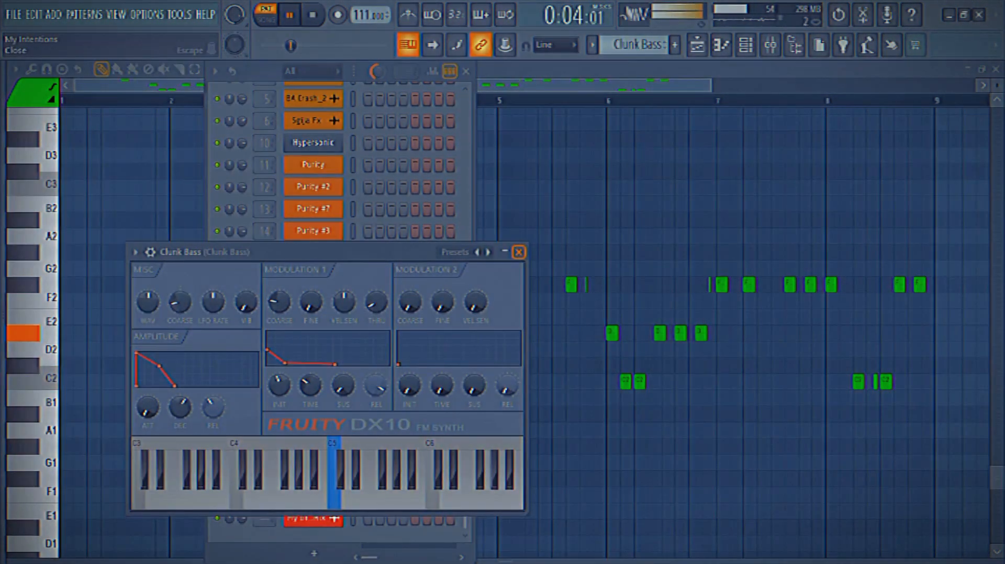
click(518, 252)
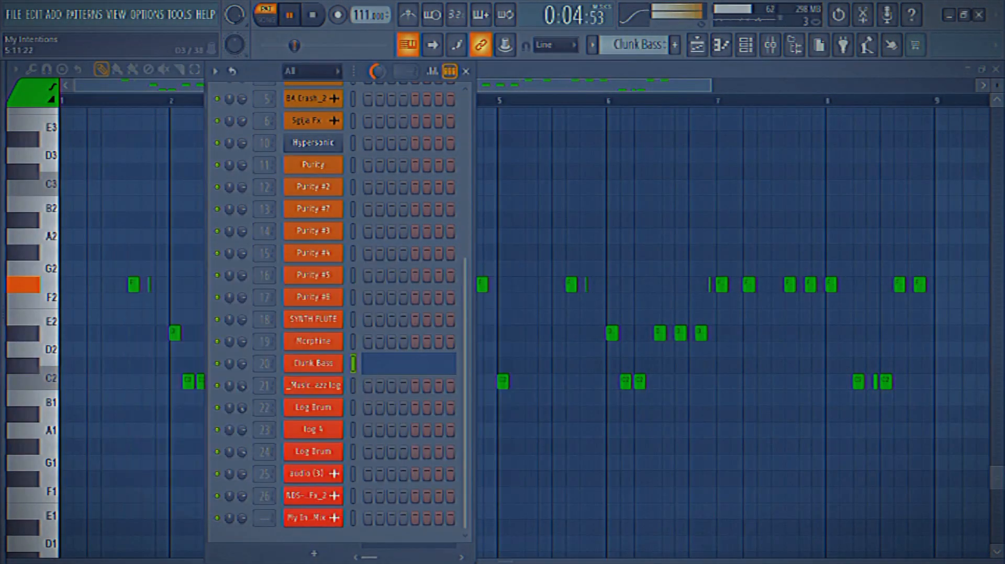
click(465, 71)
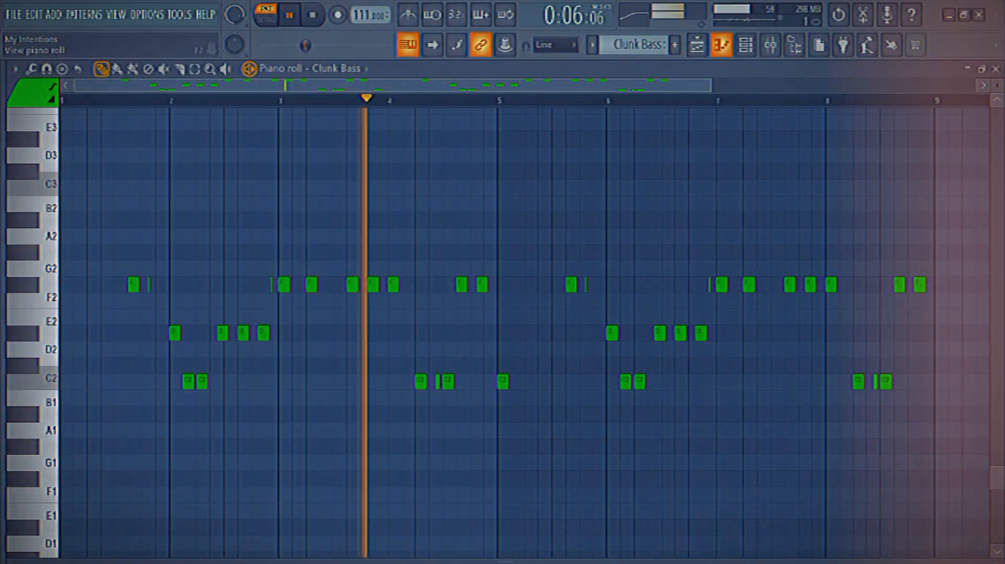
Solo Track 17 in the playlist, play its first Ow8_Snare 4 clip in the piano roll and stop playback
click(698, 45)
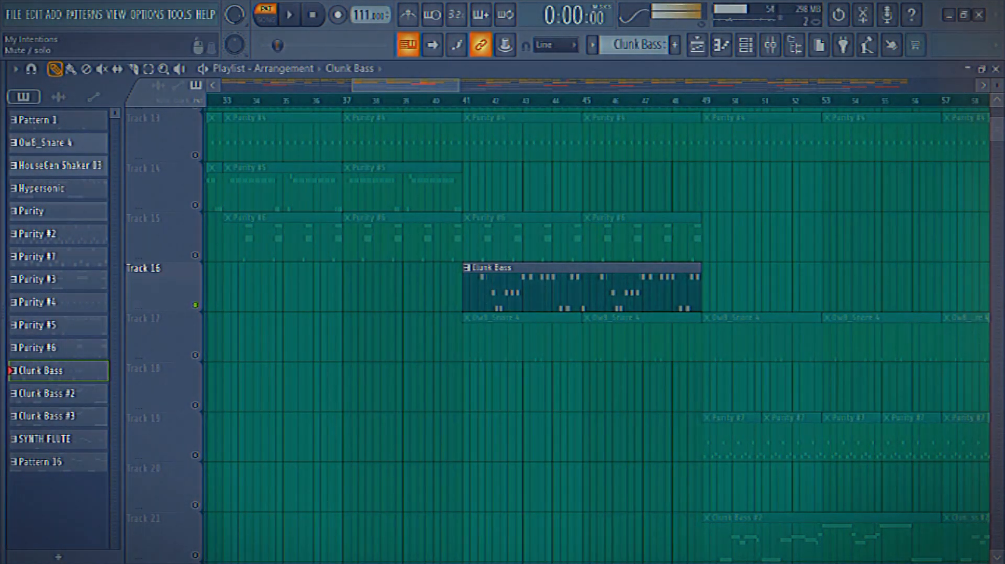
right_click(195, 356)
double_click(516, 334)
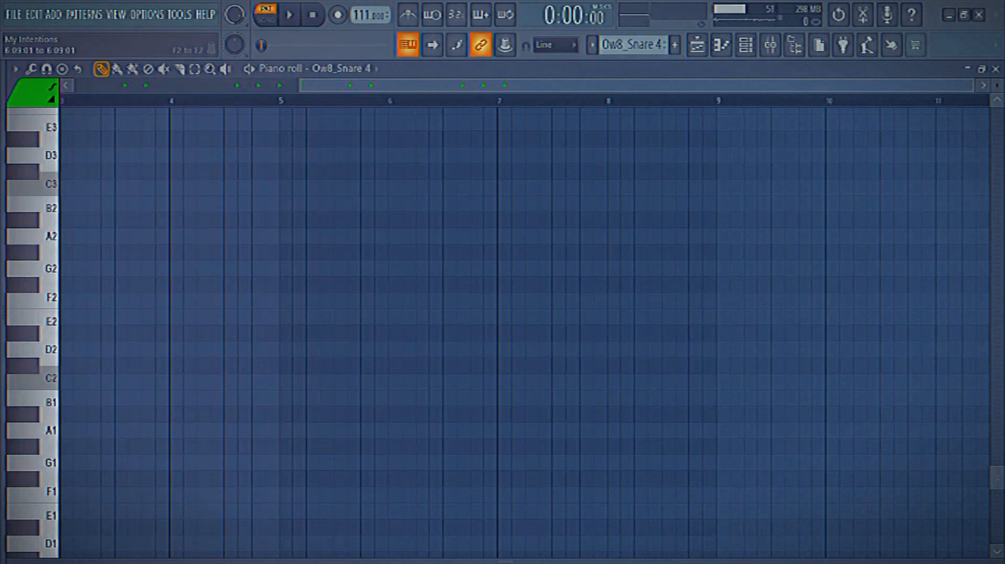
key(space)
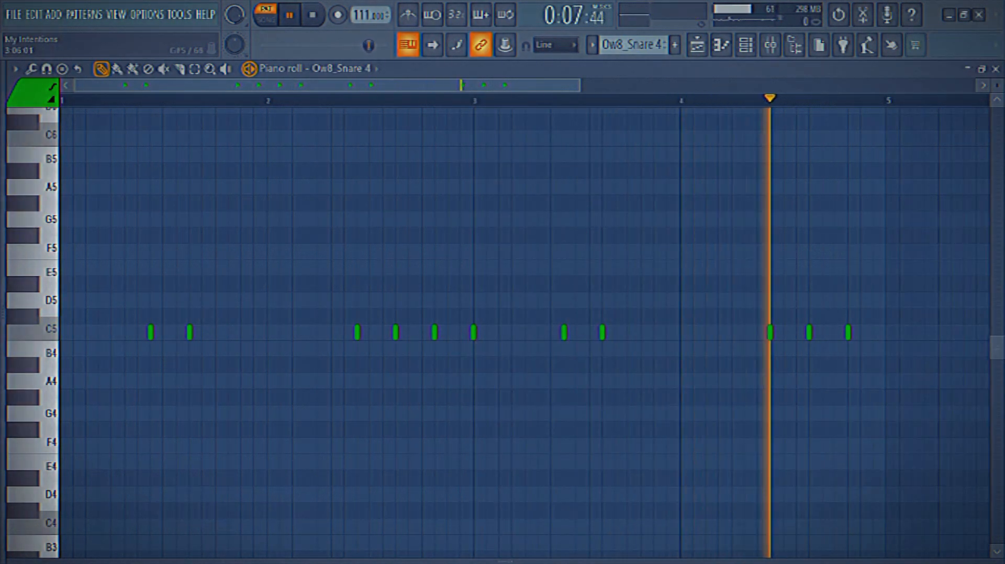
key(space)
Solo Track 19 in the playlist and play its first Purity #7 clip in the piano roll
key(F5)
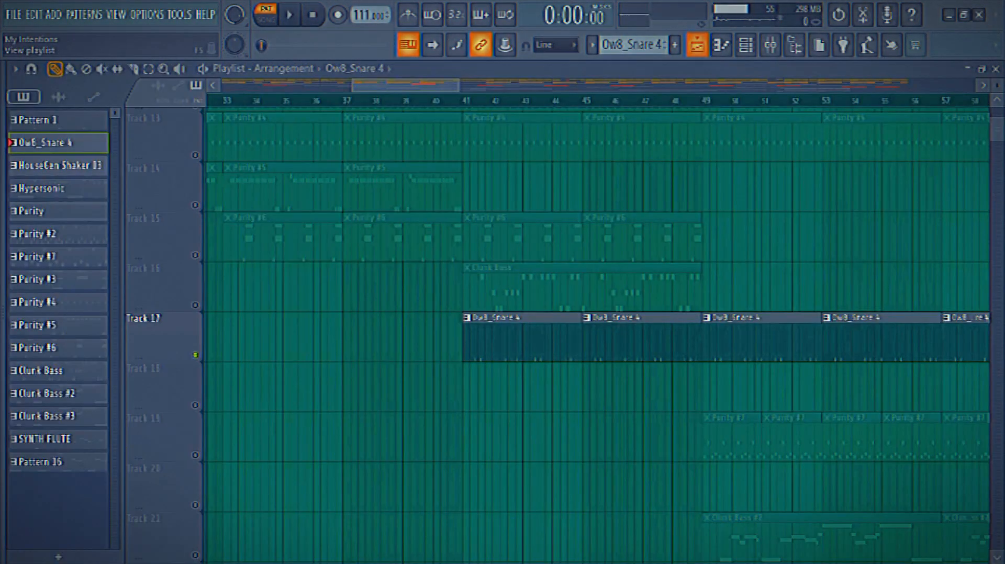
scroll(195, 303, down, 1)
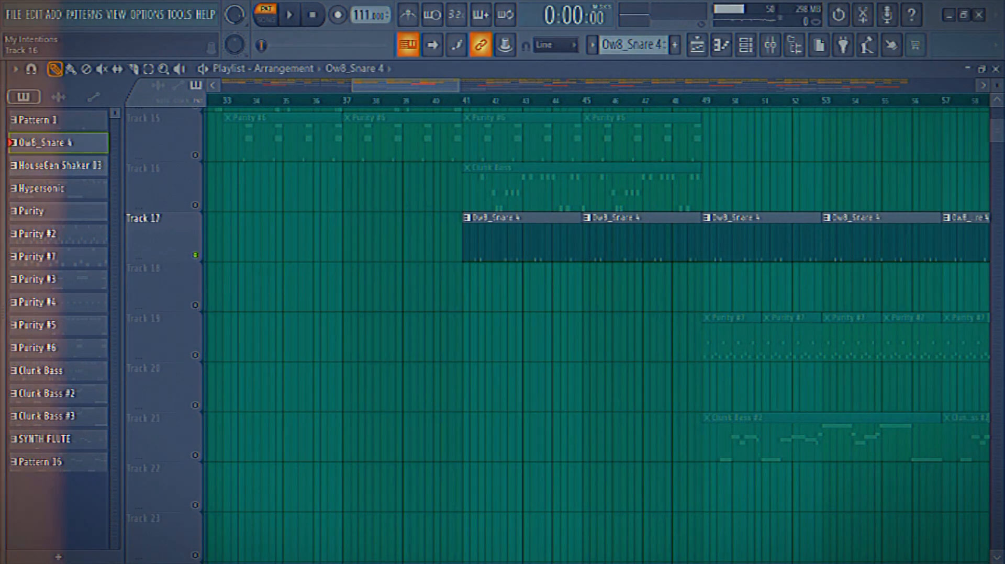
drag(406, 85, 448, 86)
right_click(195, 355)
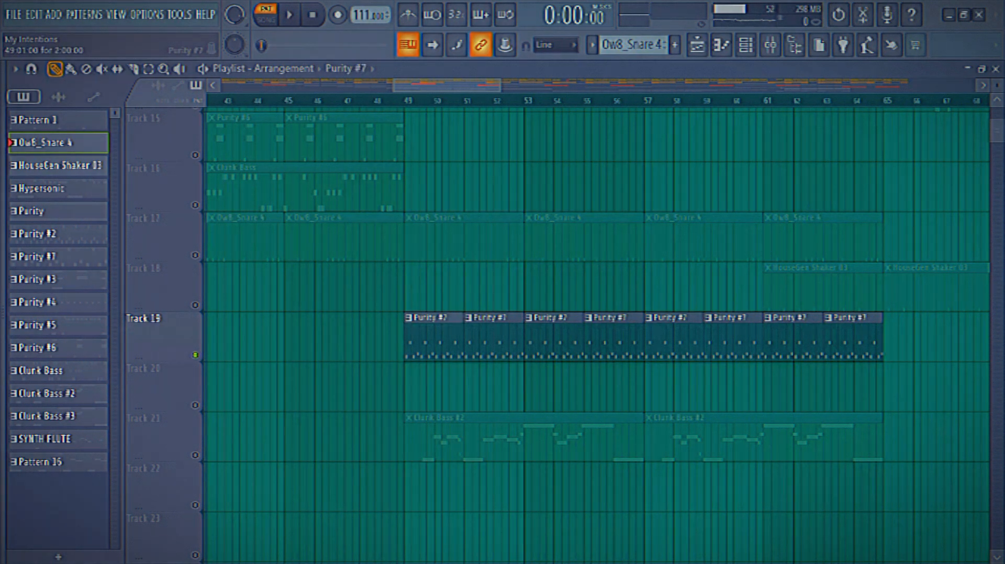
double_click(455, 328)
key(space)
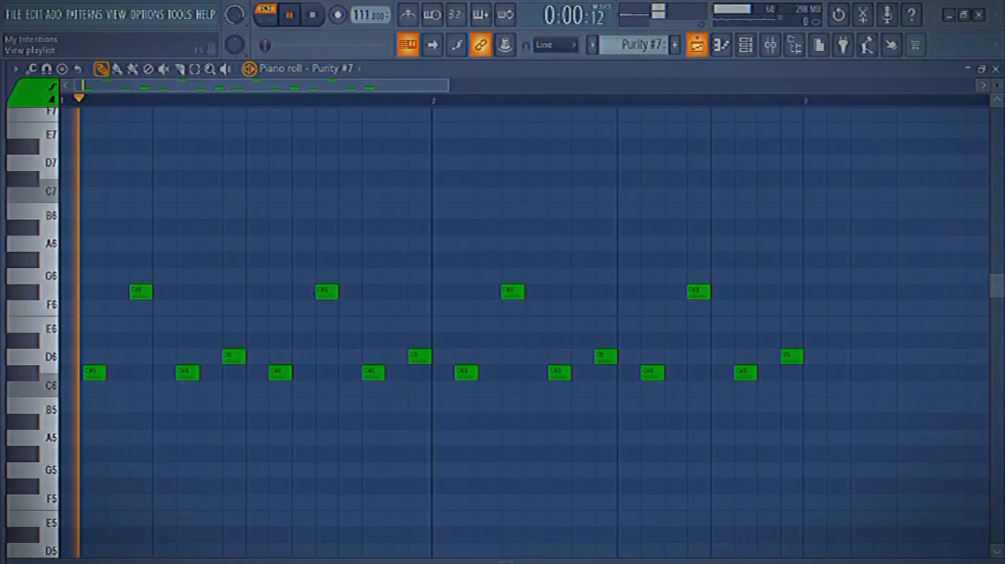
Return to the playlist and check the preset loaded in the Purity #7 channel's plugin
click(697, 45)
click(745, 45)
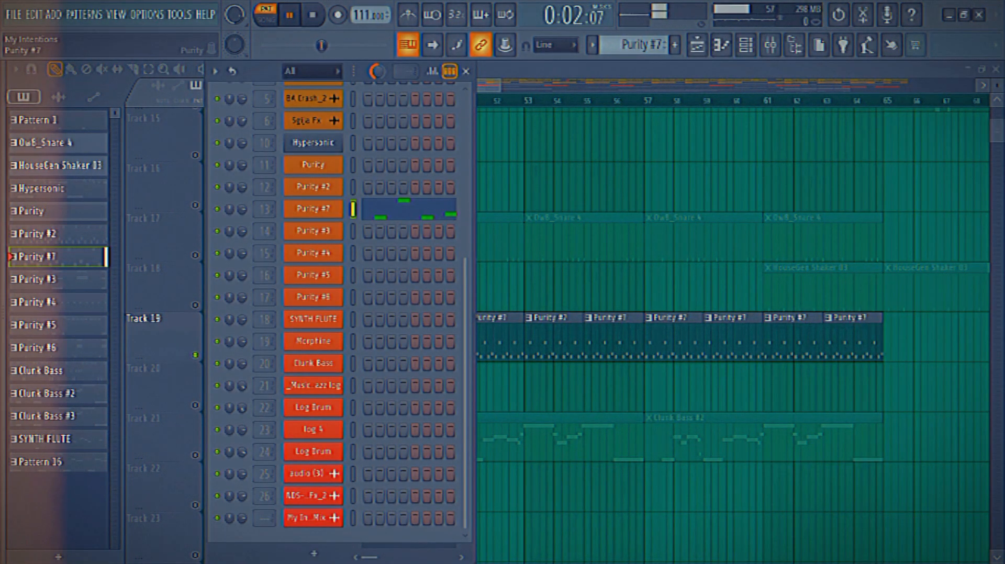
click(313, 209)
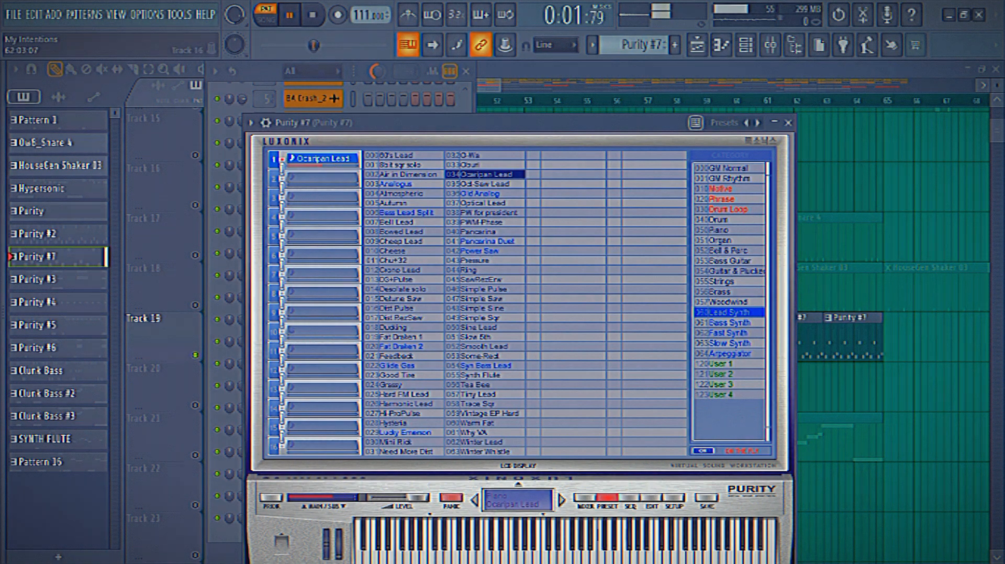
click(788, 122)
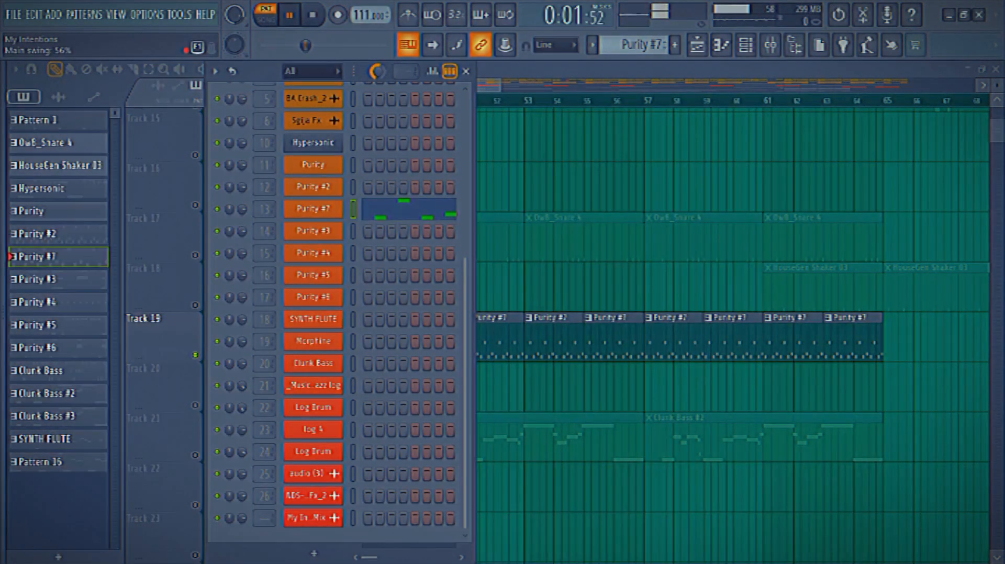
Stop playback, close the channel rack, solo Track 21 and play its first Clunk Bass #2 clip in the piano roll
key(space)
click(552, 387)
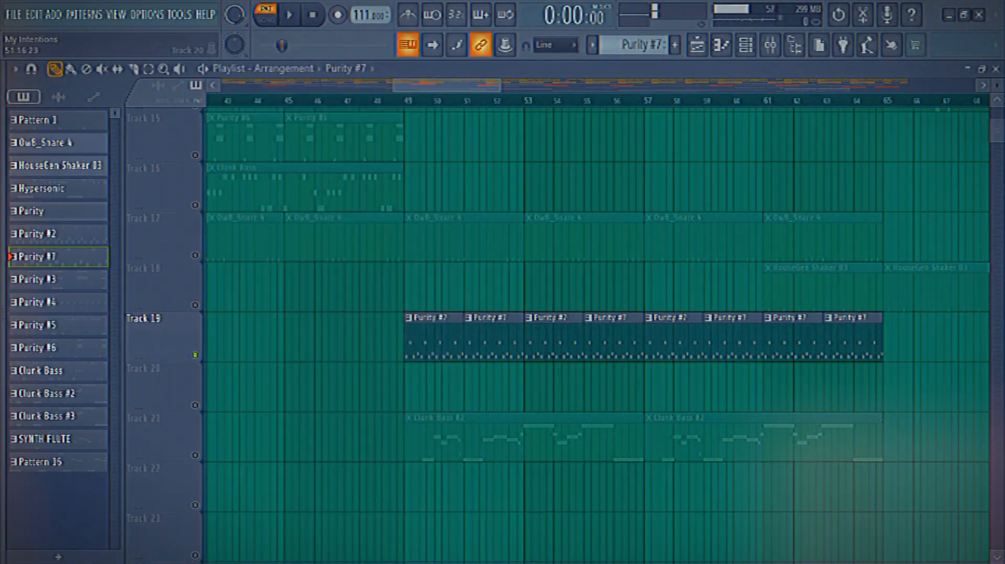
scroll(557, 335, down, 1)
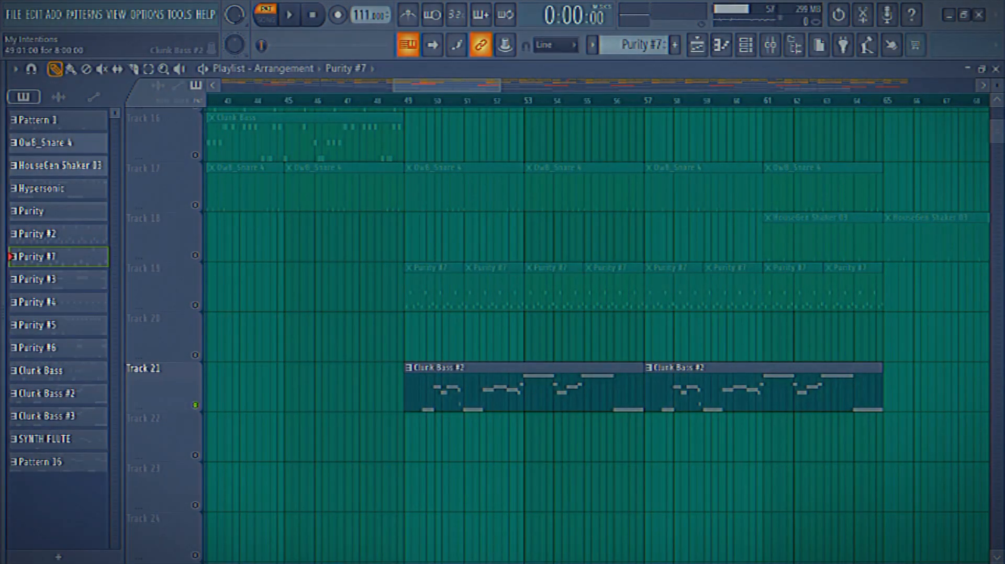
double_click(482, 369)
ctrl+right_click(484, 388)
key(space)
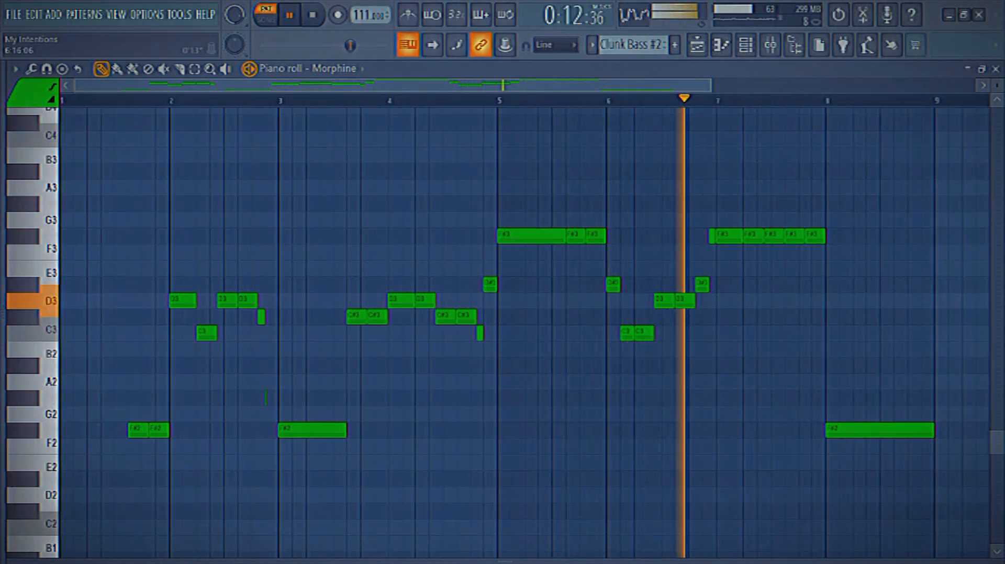
Widen the channel rack to examine the channels used by the Clunk Bass #2 pattern, and return to the playlist
key(F6)
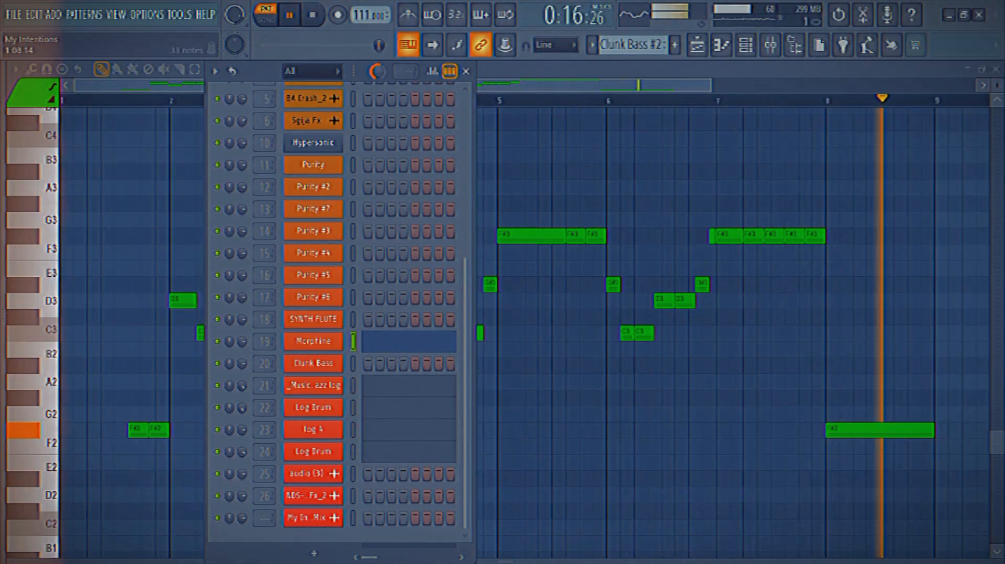
drag(474, 367, 757, 366)
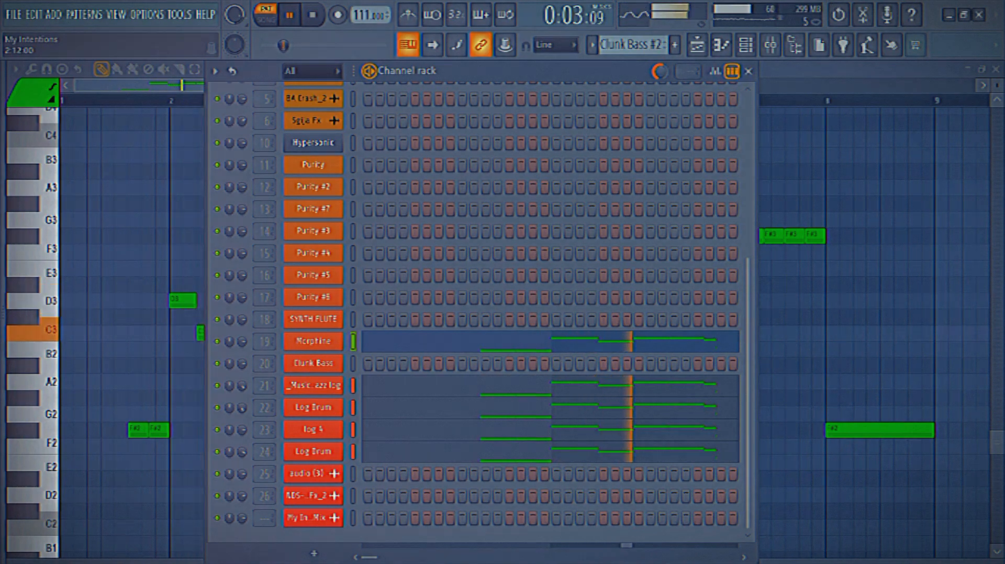
key(F5)
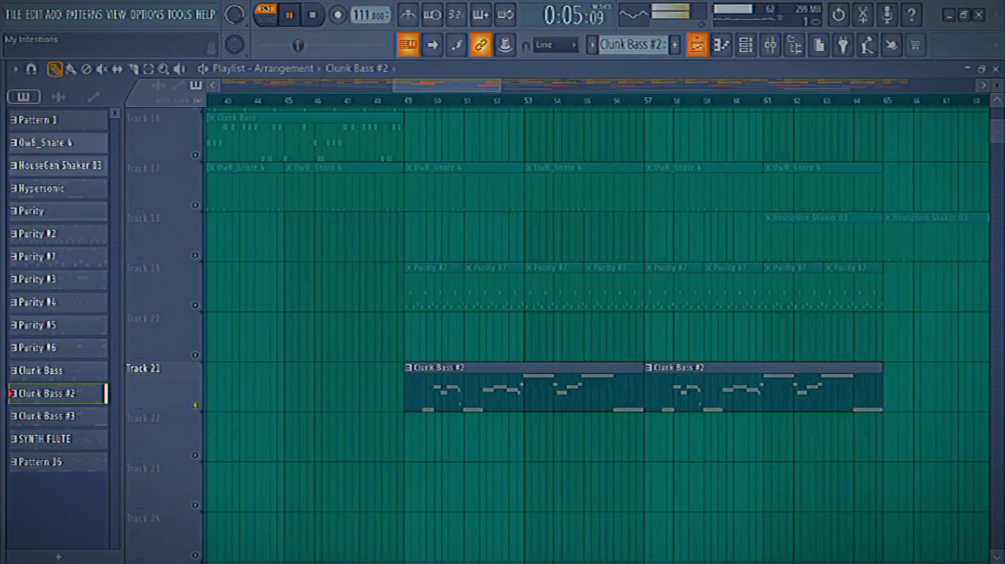
Zoom out the playlist and unsolo Track 21 so all tracks are enabled
drag(500, 85, 623, 85)
drag(997, 85, 997, 98)
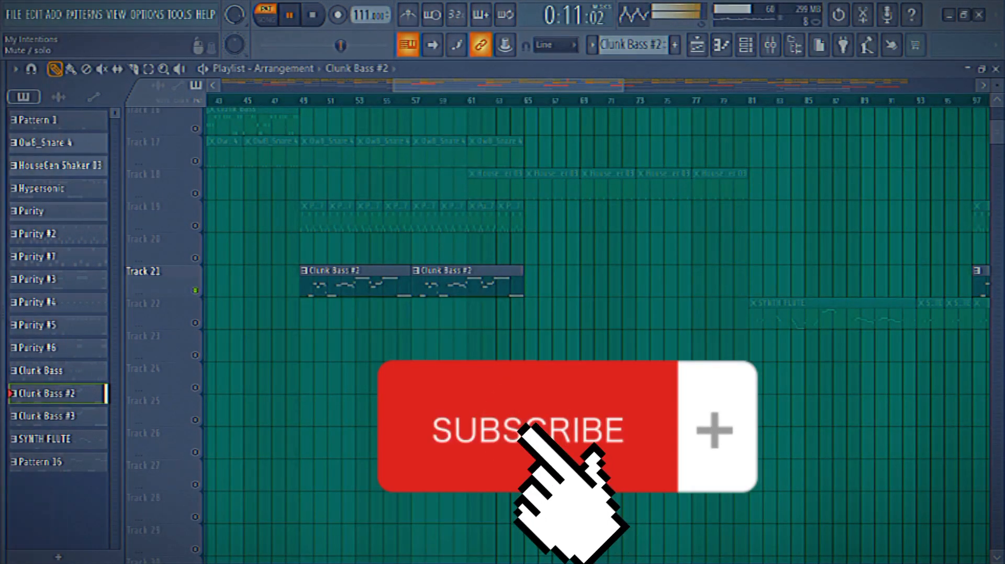
right_click(195, 291)
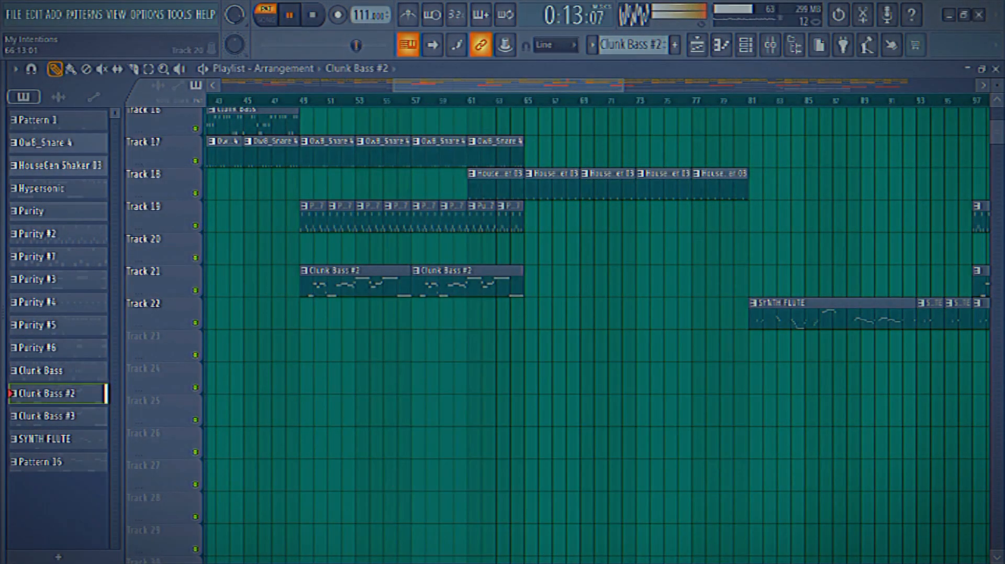
Open the first SYNTH FLUTE clip on Track 22 in the piano roll and play it in pattern mode
drag(623, 86, 962, 85)
scroll(418, 249, up, 6)
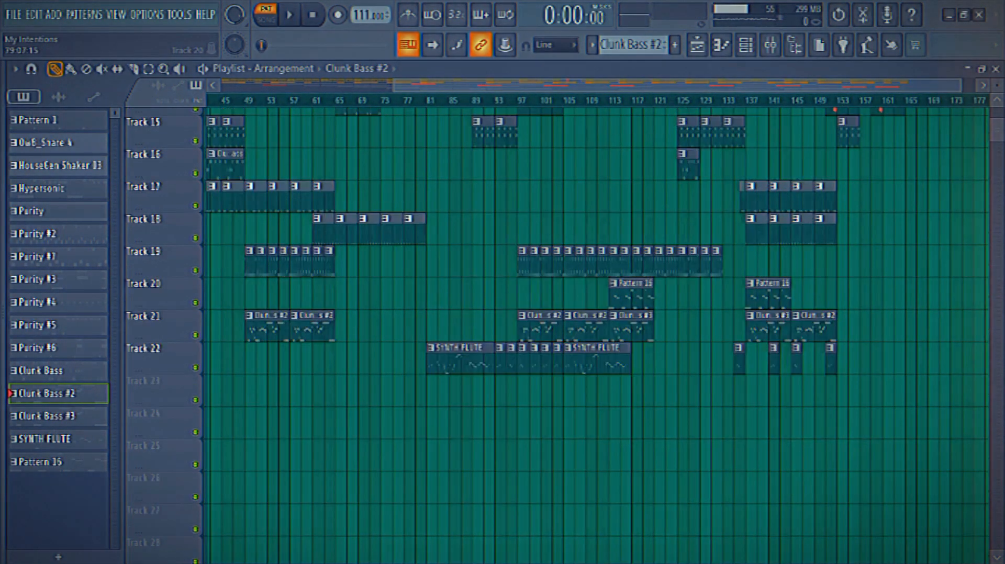
scroll(597, 335, up, 5)
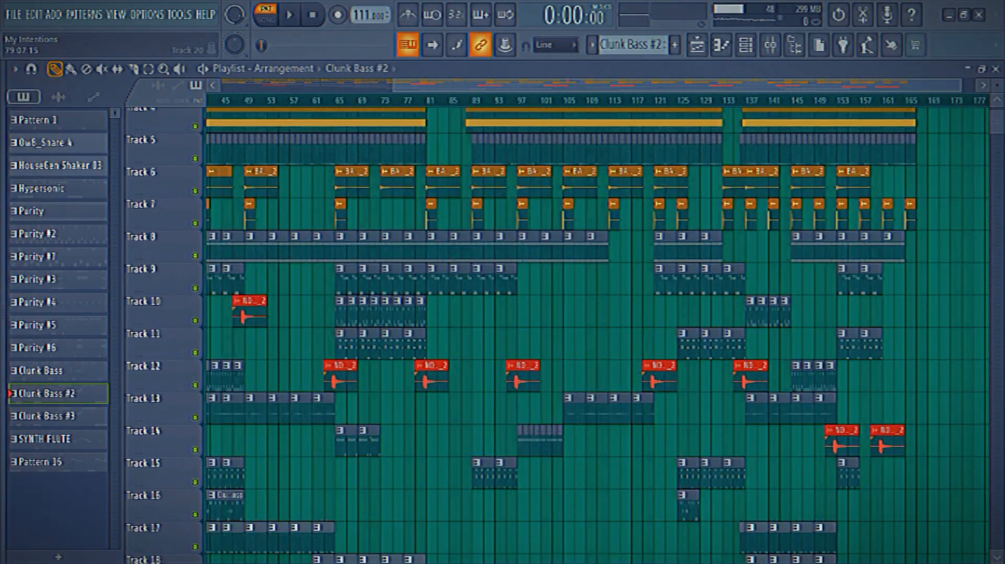
scroll(597, 335, down, 11)
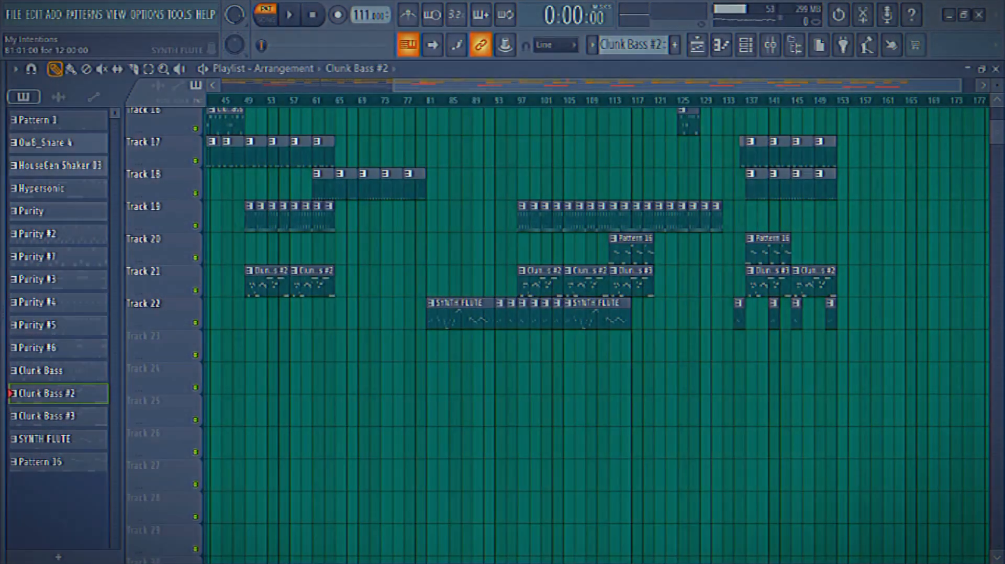
double_click(459, 314)
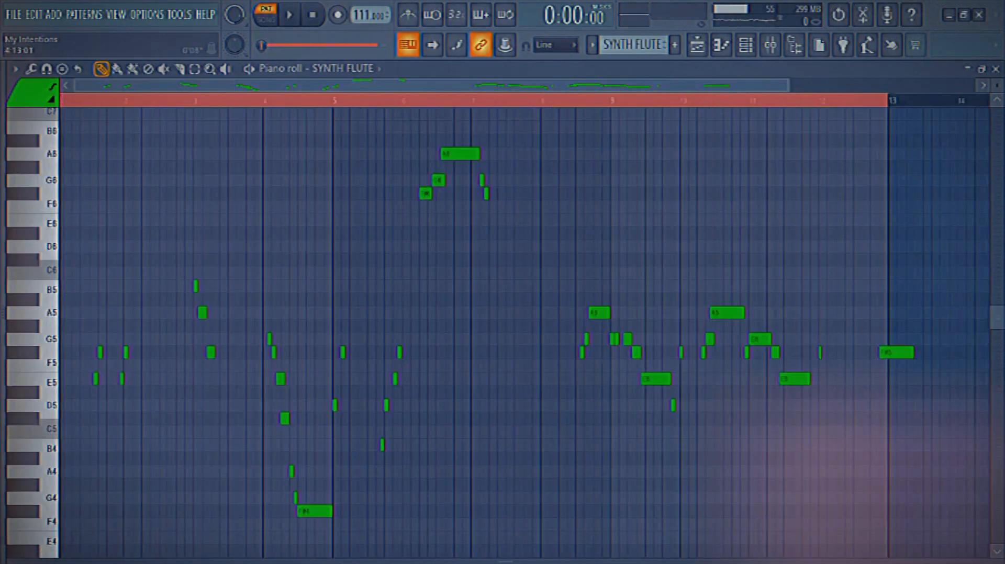
key(space)
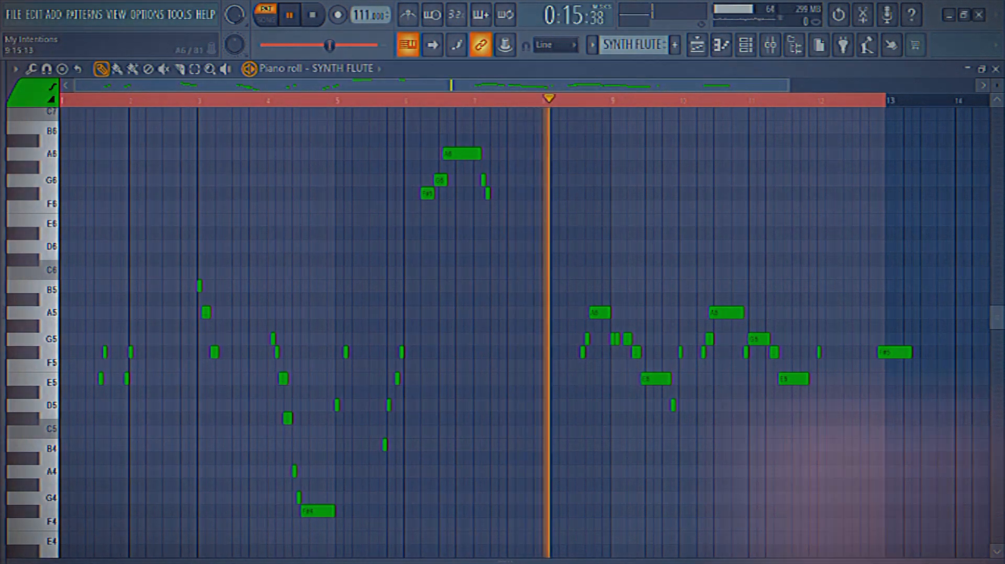
Check the preset loaded in the SYNTH FLUTE channel's Purity plugin, and close the plugin and the channel rack
key(F6)
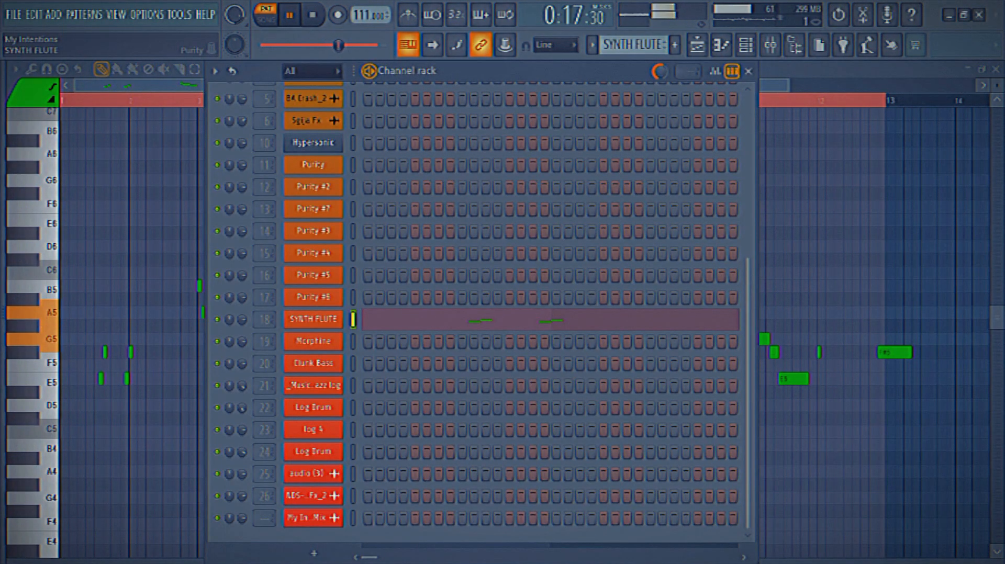
click(313, 320)
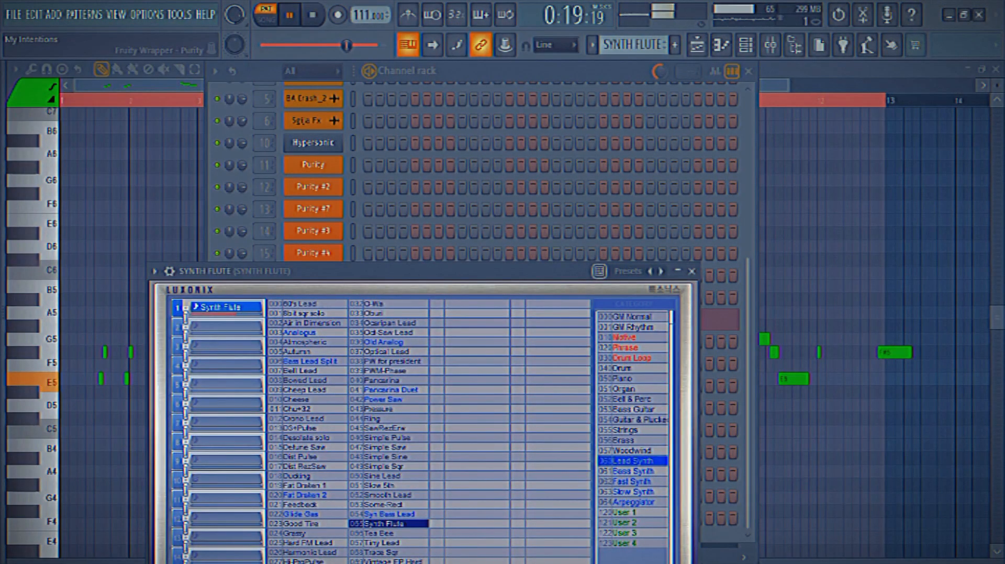
drag(398, 271, 419, 82)
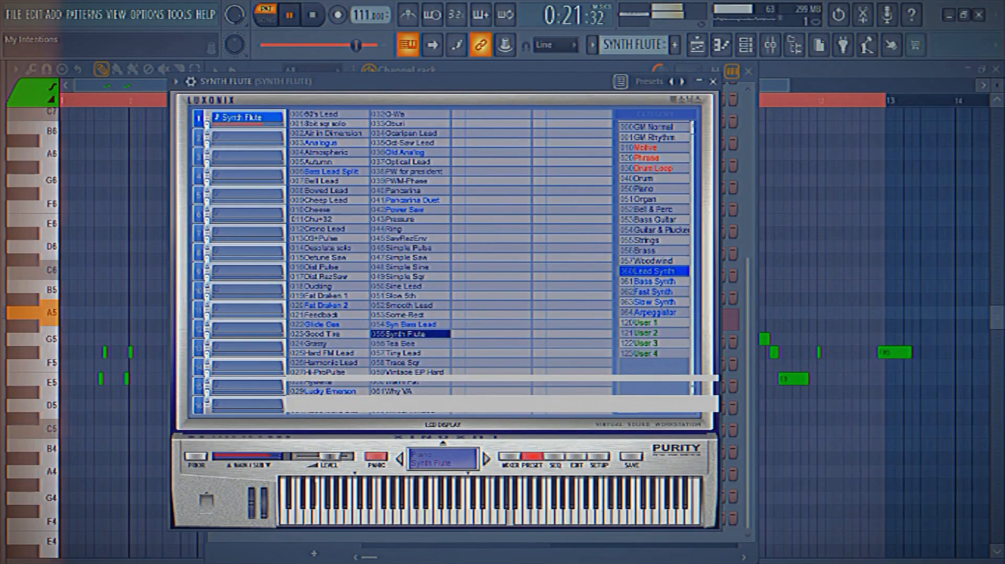
click(713, 81)
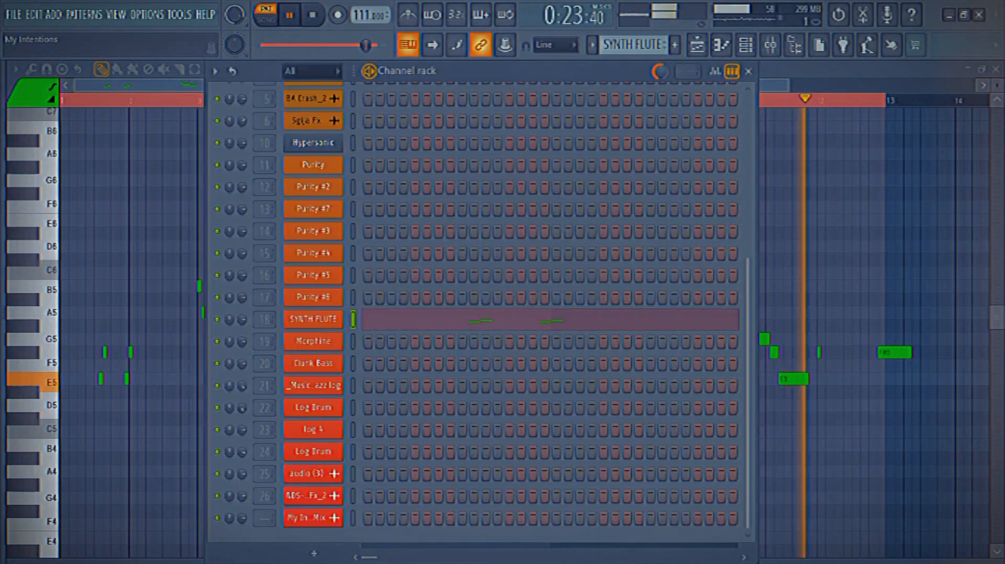
click(749, 72)
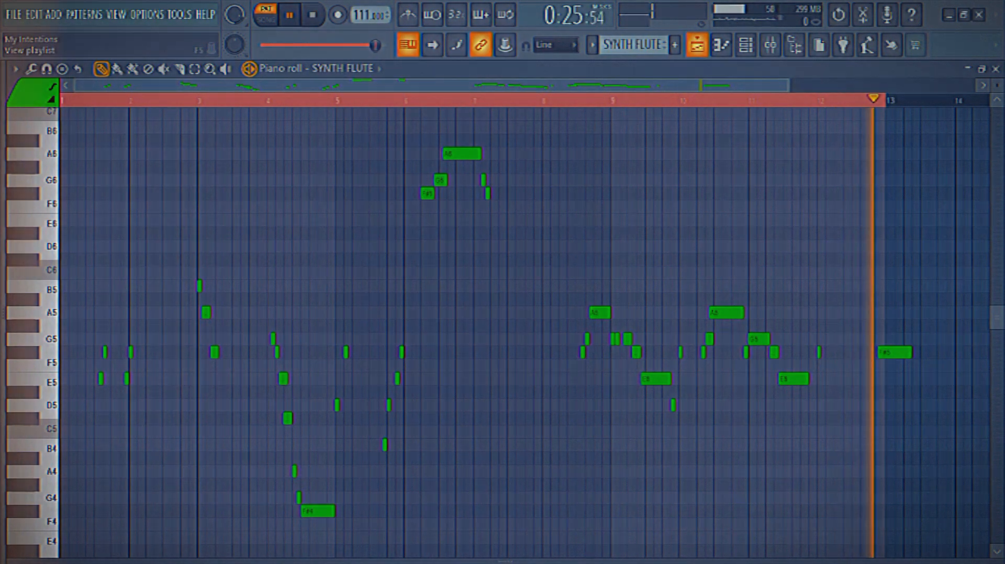
Return to the playlist, stop playback, and play the second Pattern 16 clip on Track 20 in the piano roll
click(697, 45)
key(space)
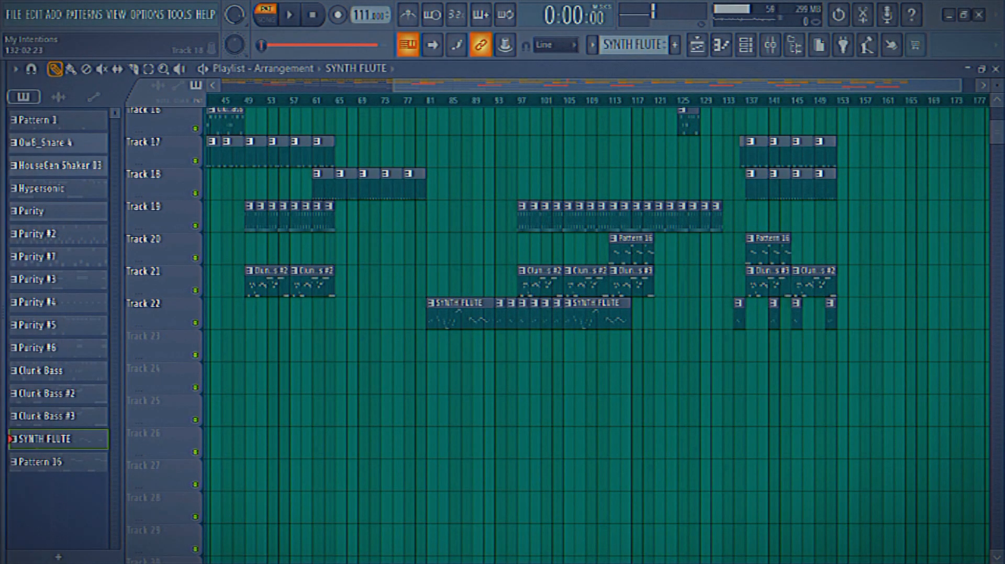
double_click(765, 248)
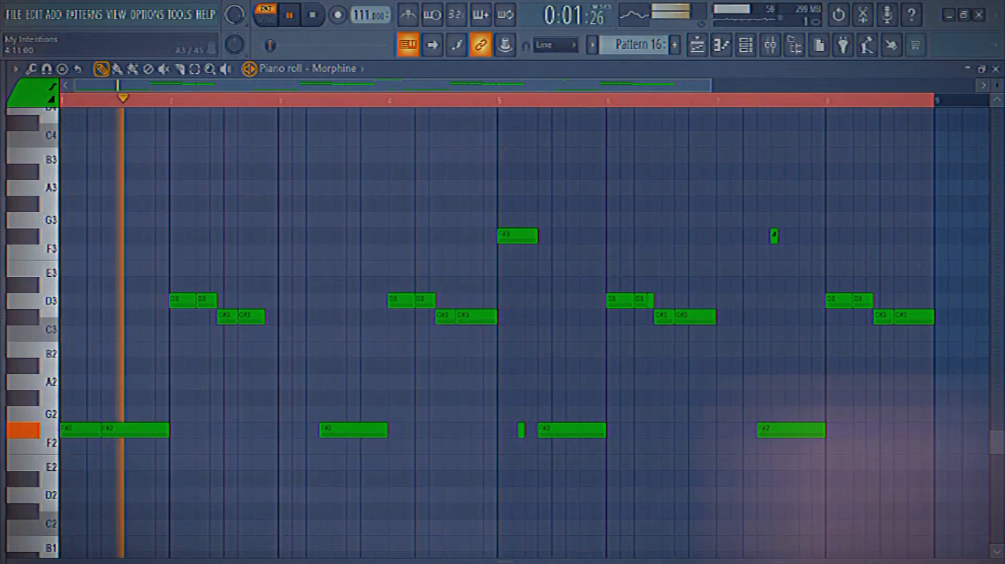
Check the program loaded in the Morphine channel's plugin, and return to the playlist with playback stopped
key(F6)
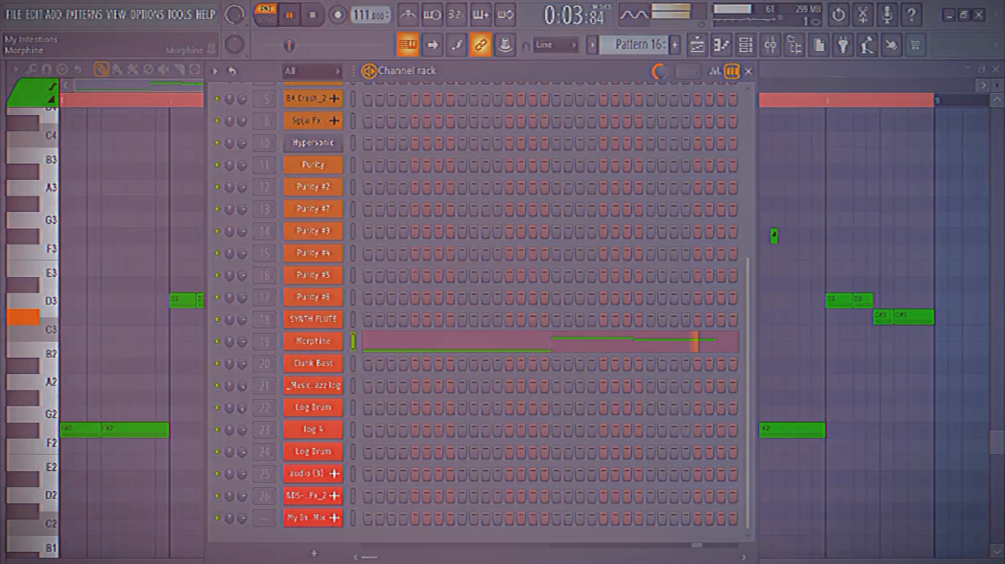
click(314, 342)
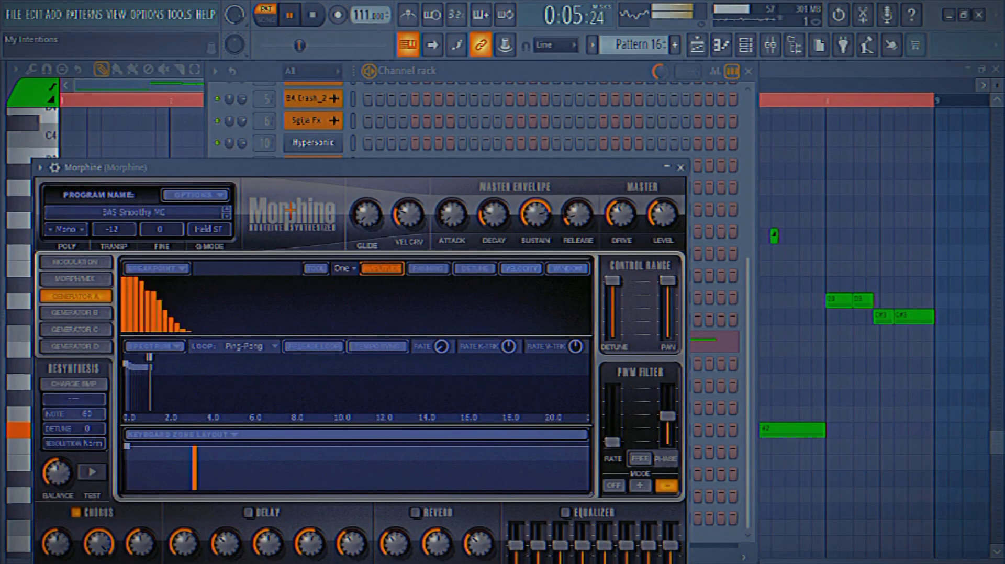
click(681, 167)
click(749, 71)
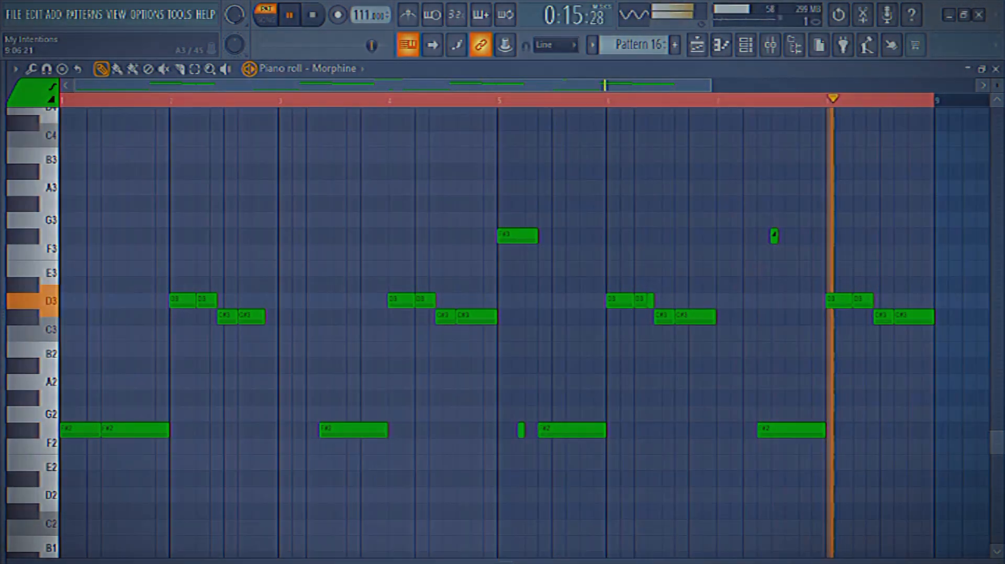
key(F5)
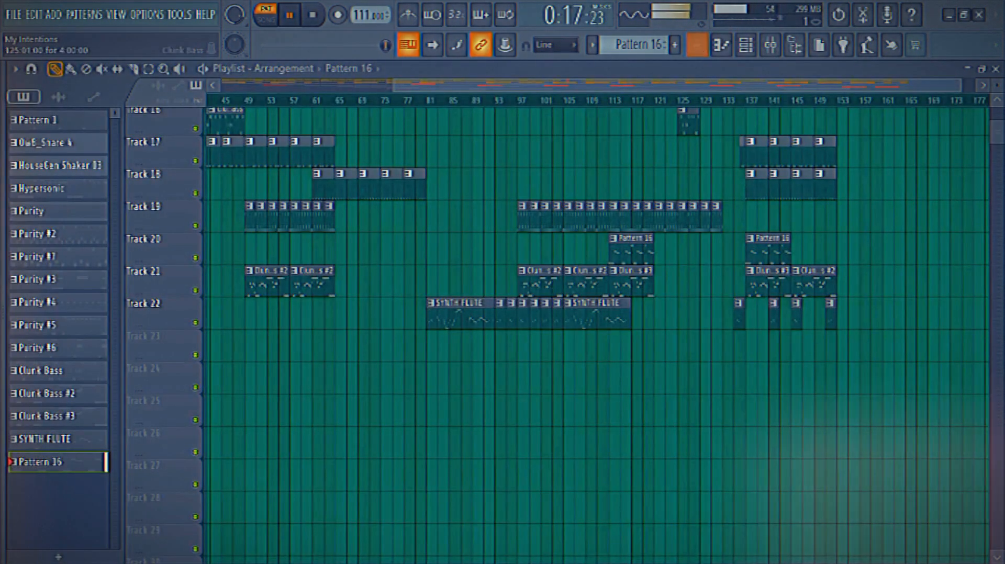
key(space)
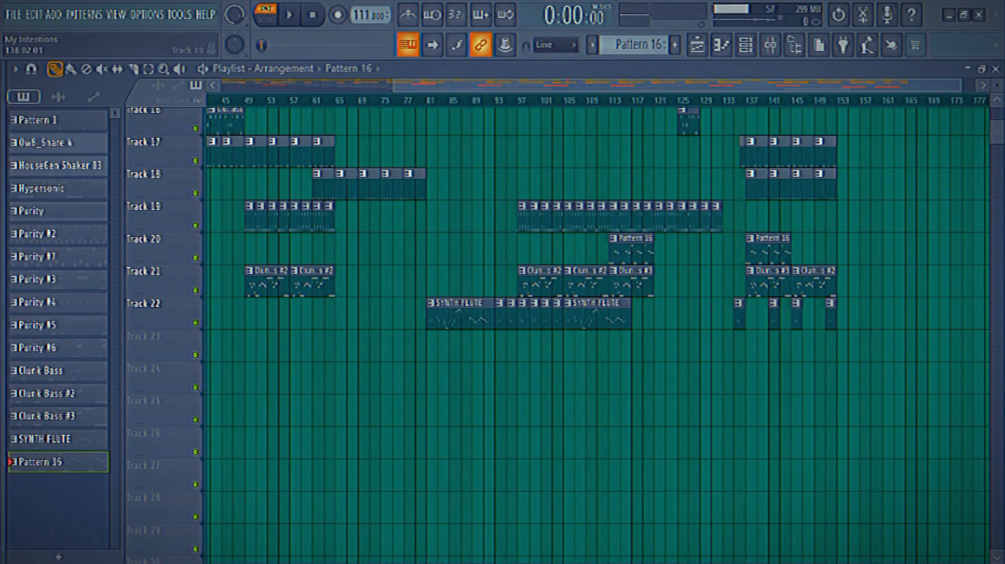
Play the full My Intentions arrangement from the start in song mode and look over its tracks
scroll(597, 335, up, 6)
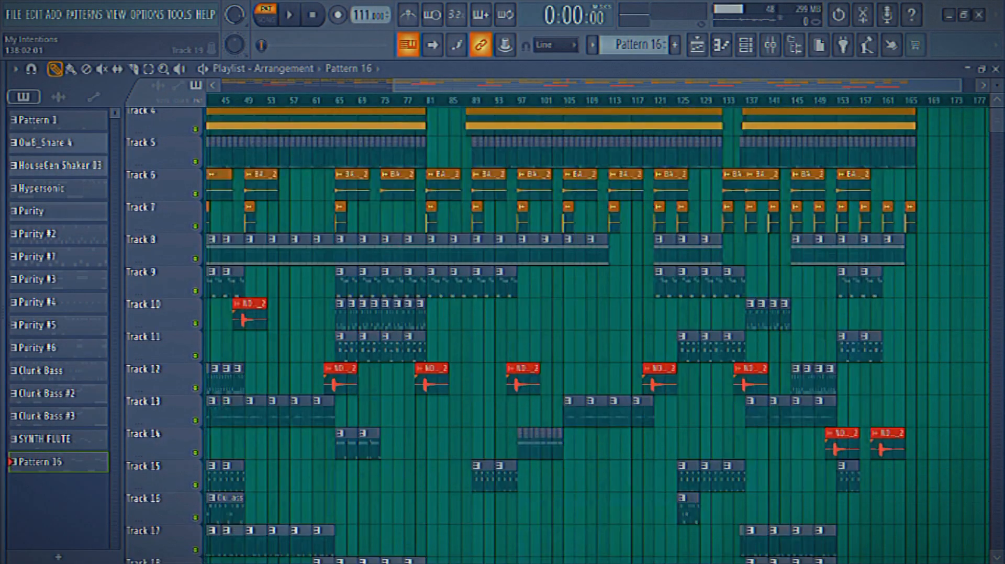
scroll(597, 335, up, 2)
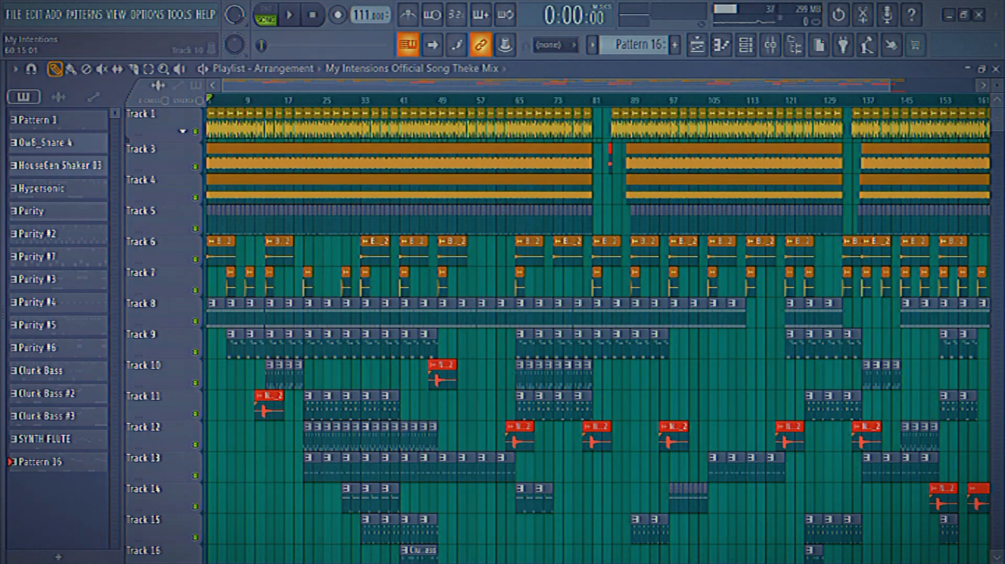
key(space)
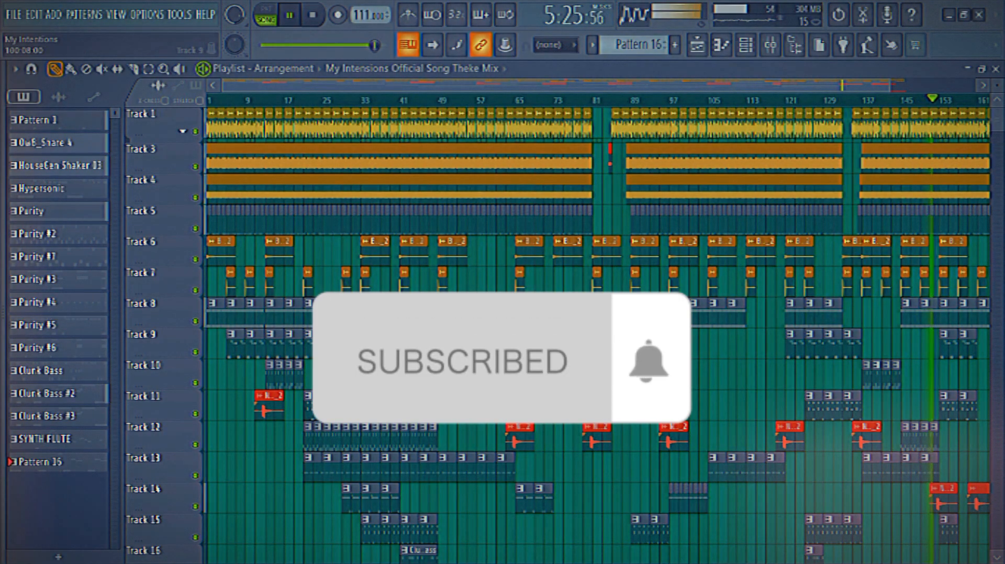
scroll(597, 335, down, 2)
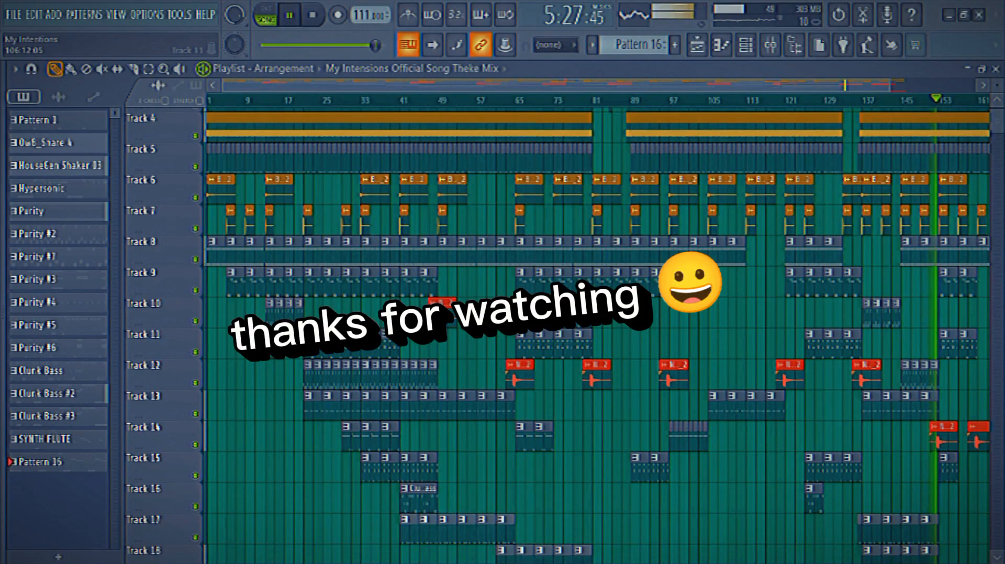
scroll(597, 335, down, 1)
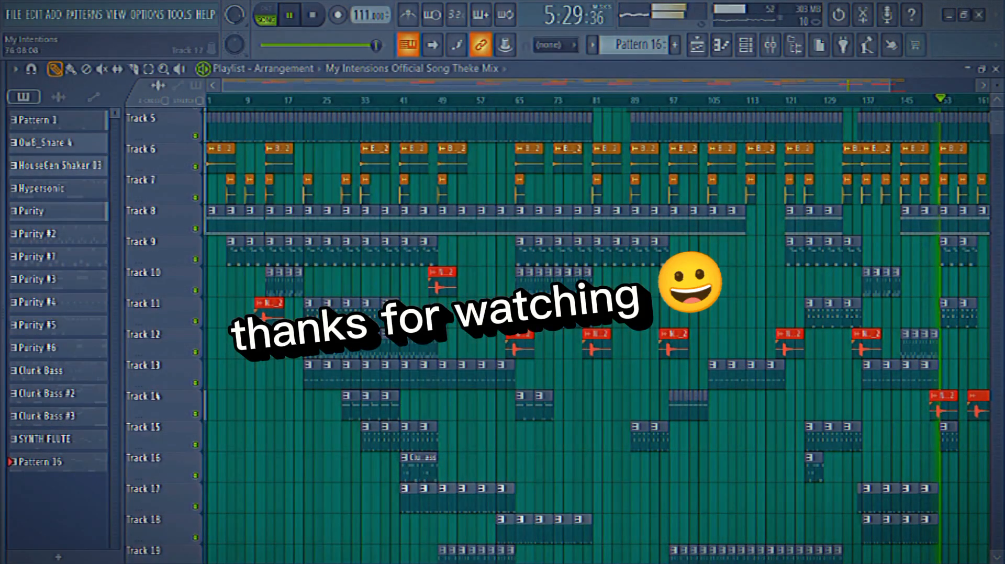